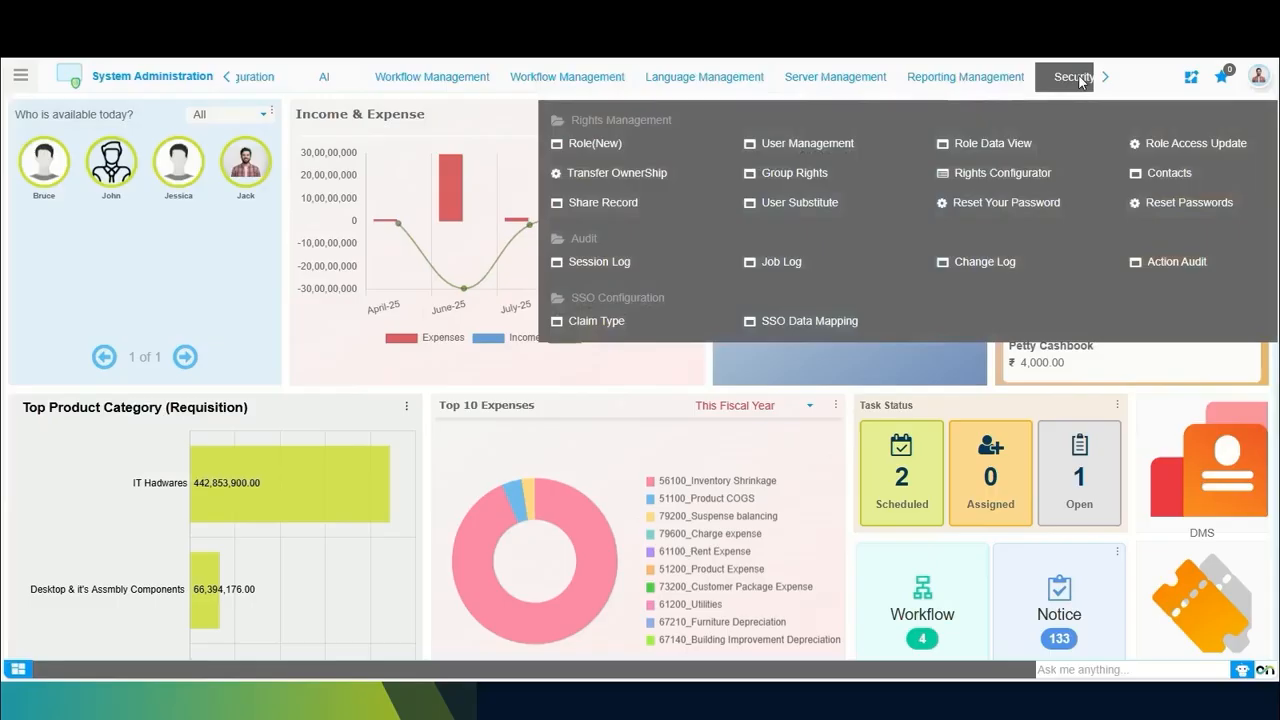
Search the application menu for "group r" and open Group Rights
left_click(20, 74)
left_click(108, 120)
type("group ")
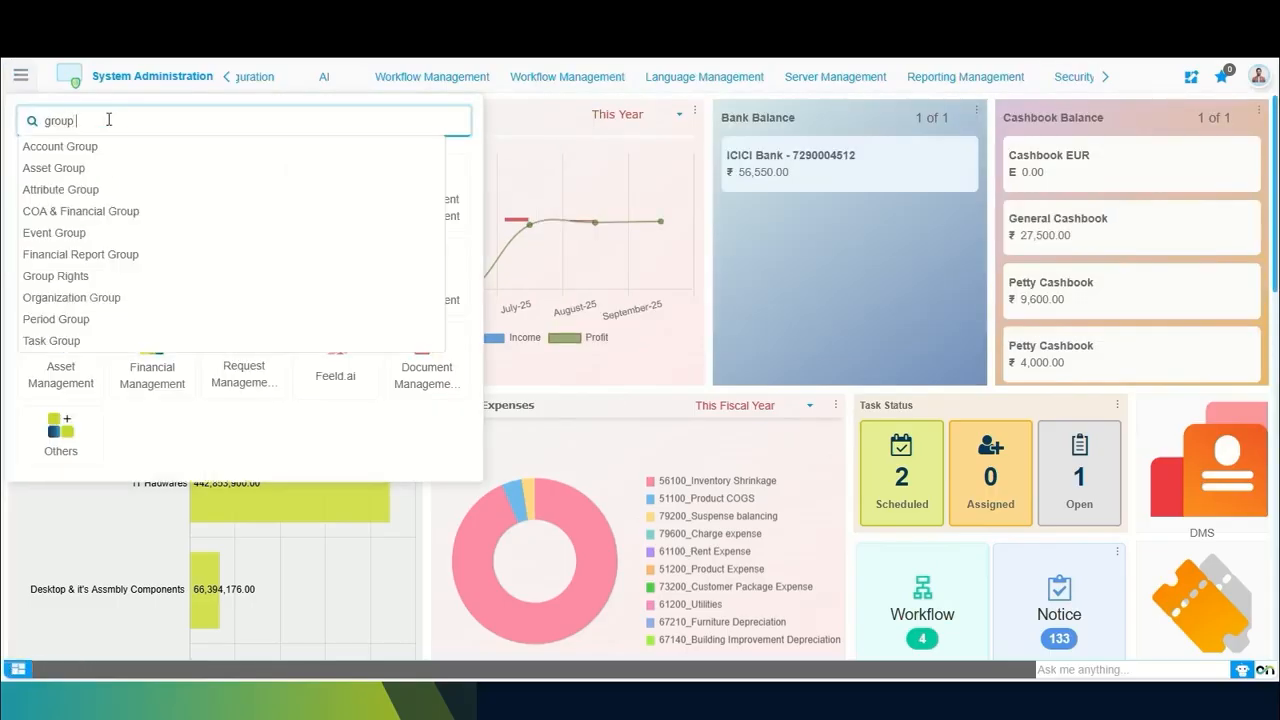
type("r")
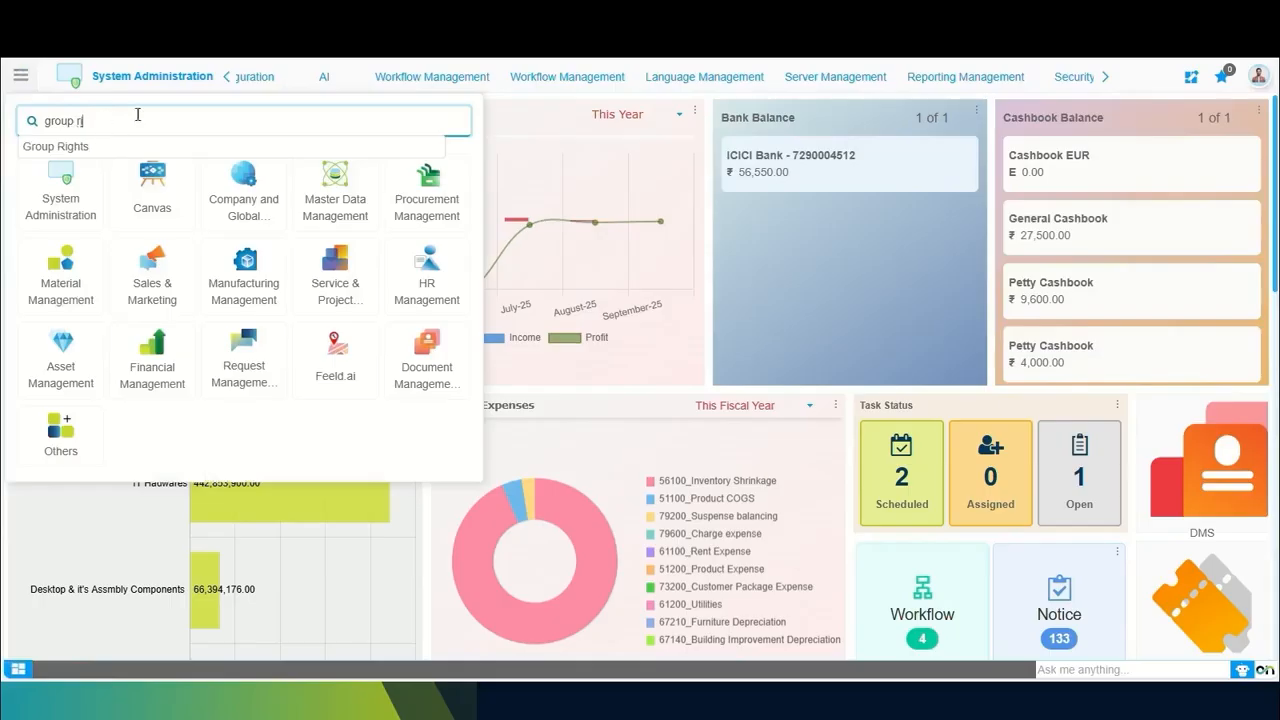
left_click(68, 153)
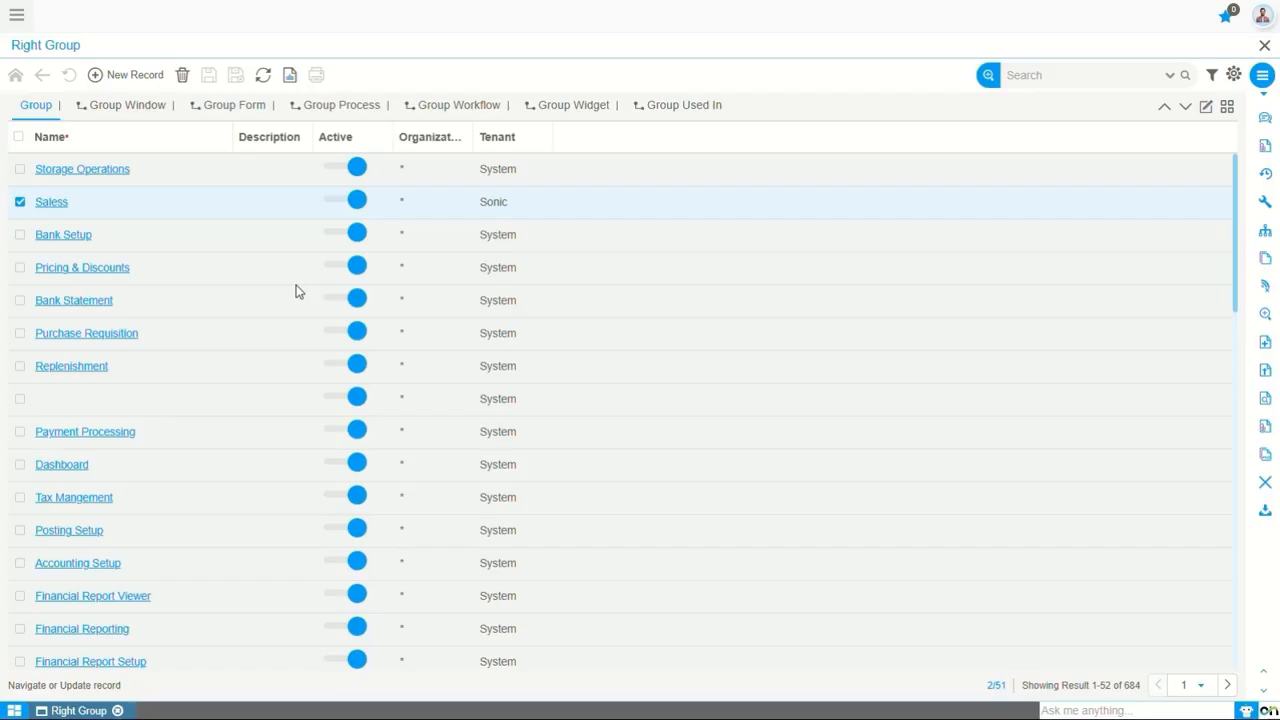
Open the Storage Operations group, start a new group record, and view the signed-in account's role, client and organization
left_click(110, 175)
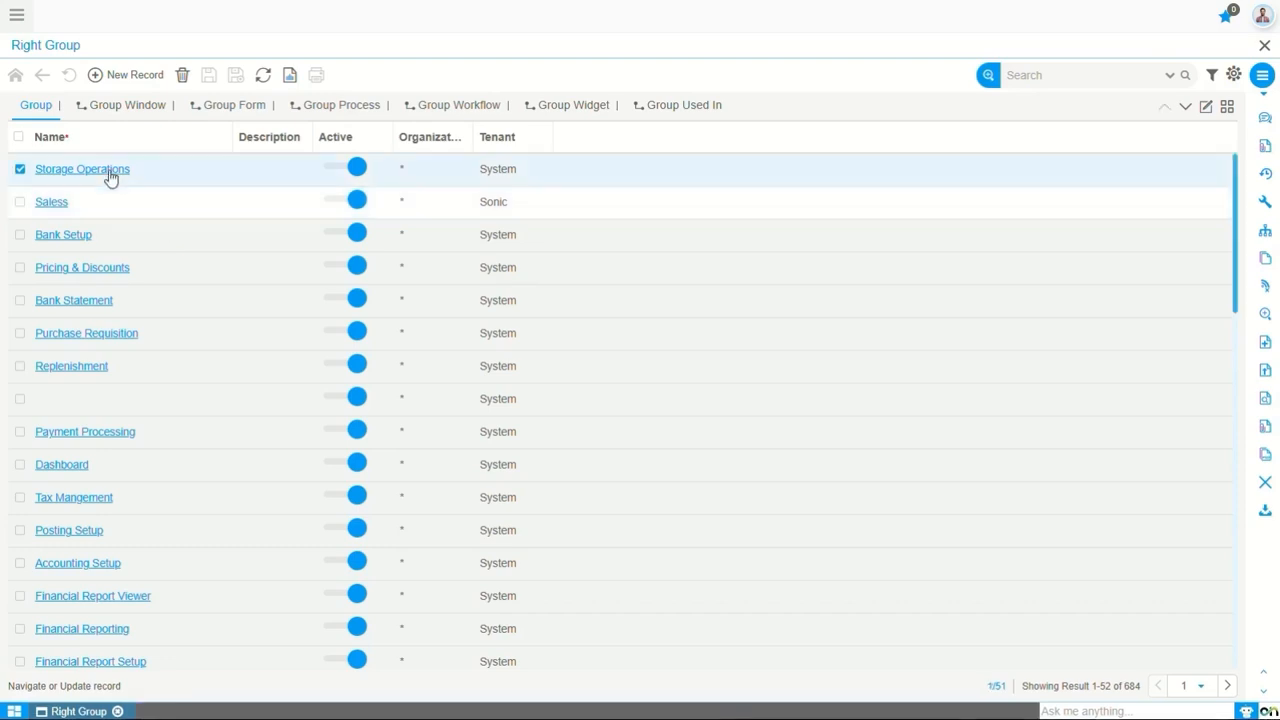
left_click(109, 171)
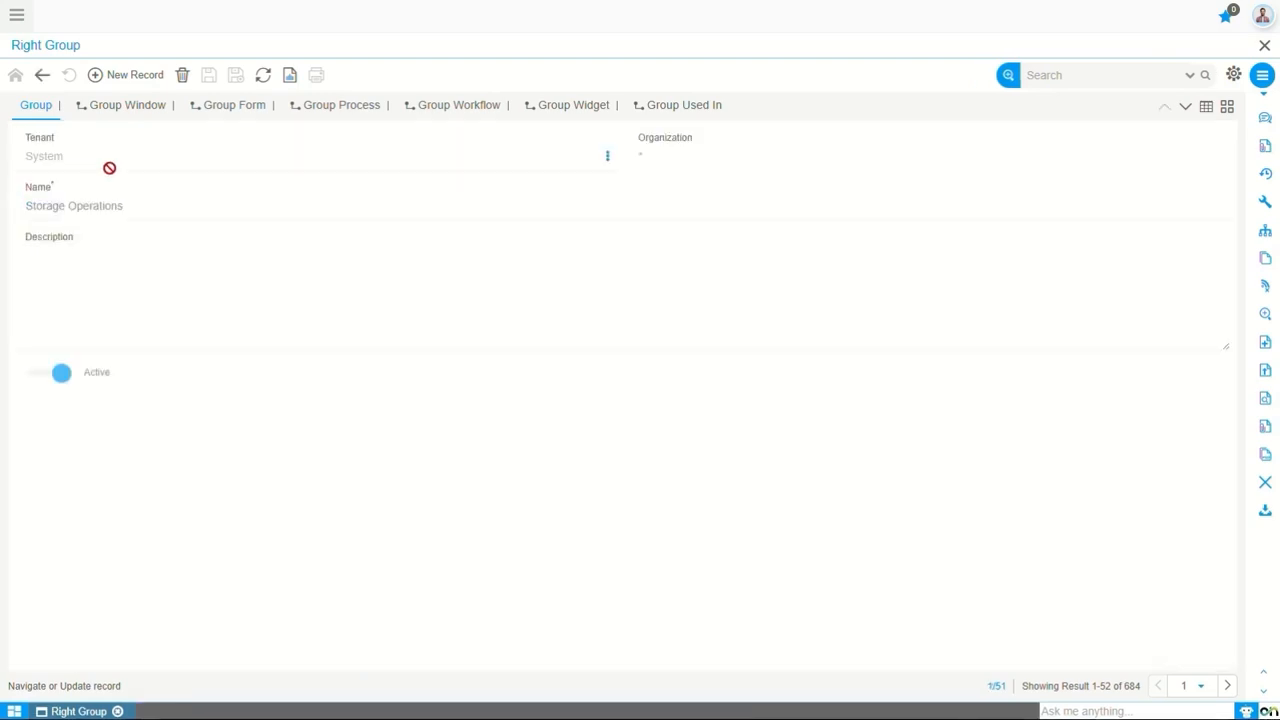
left_click(131, 80)
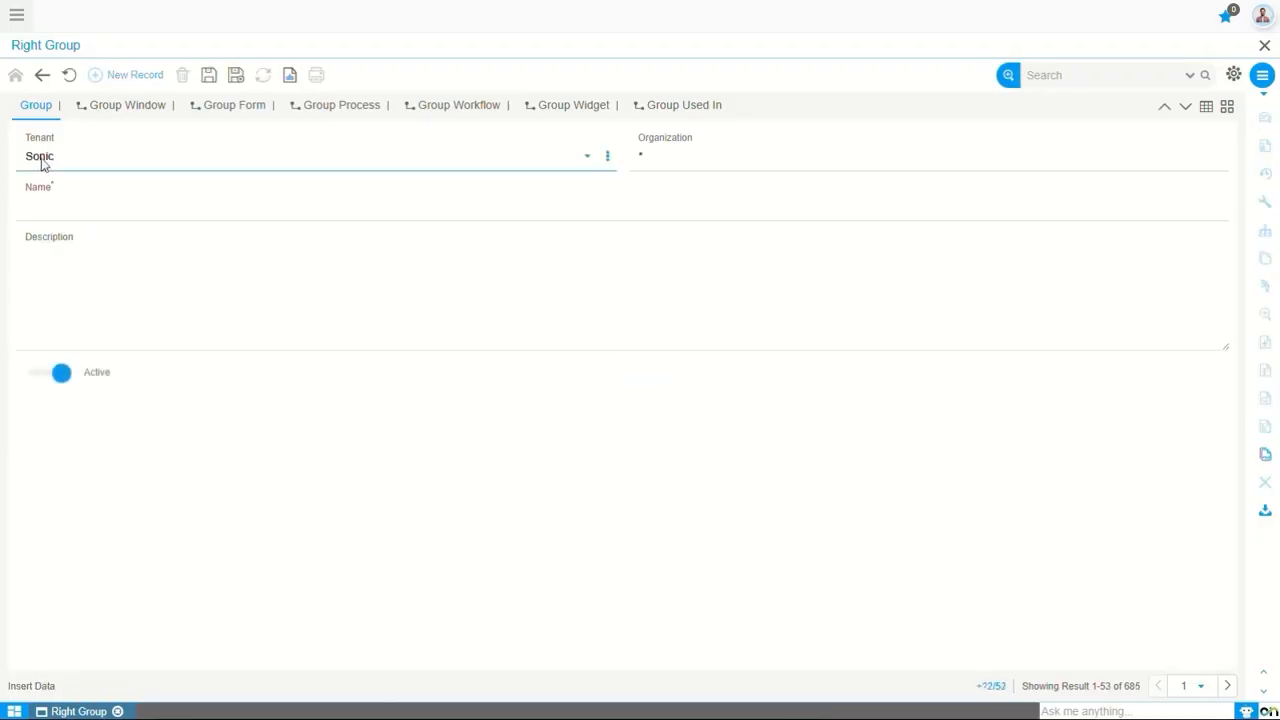
left_click(744, 156)
left_click(1263, 14)
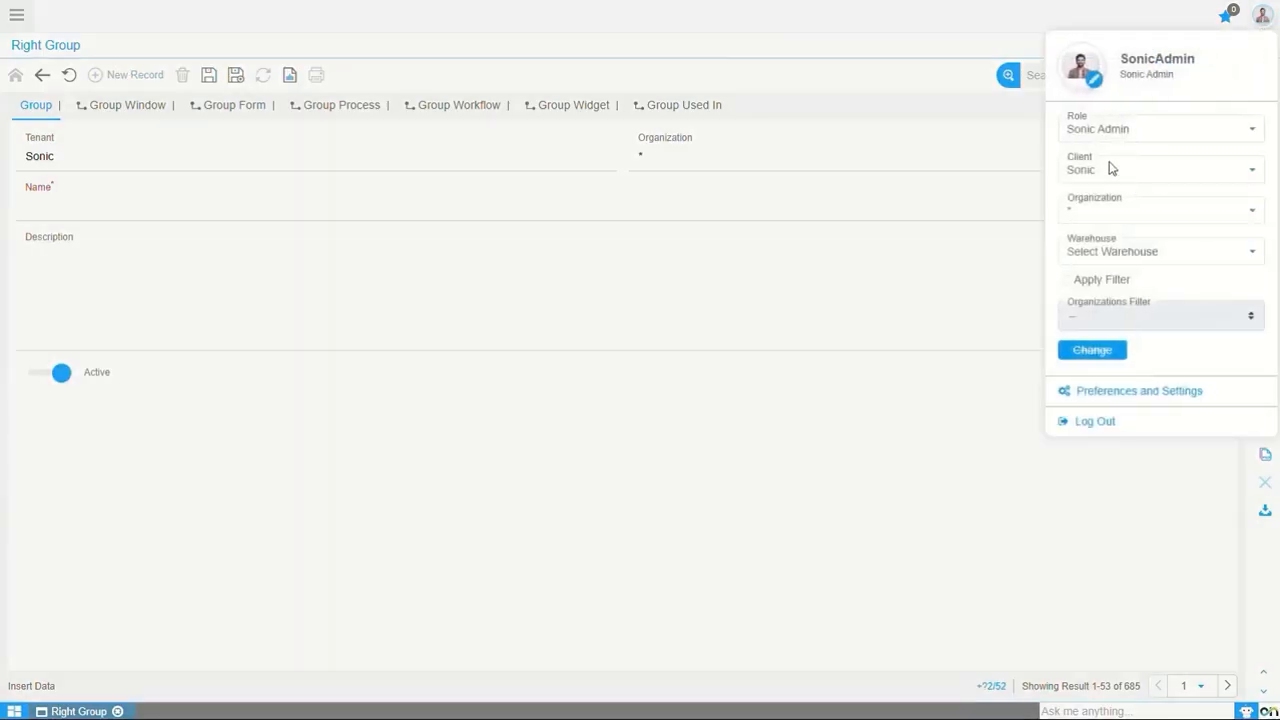
Name the new group Sales Order, leave its description empty, and save the record
left_click(170, 209)
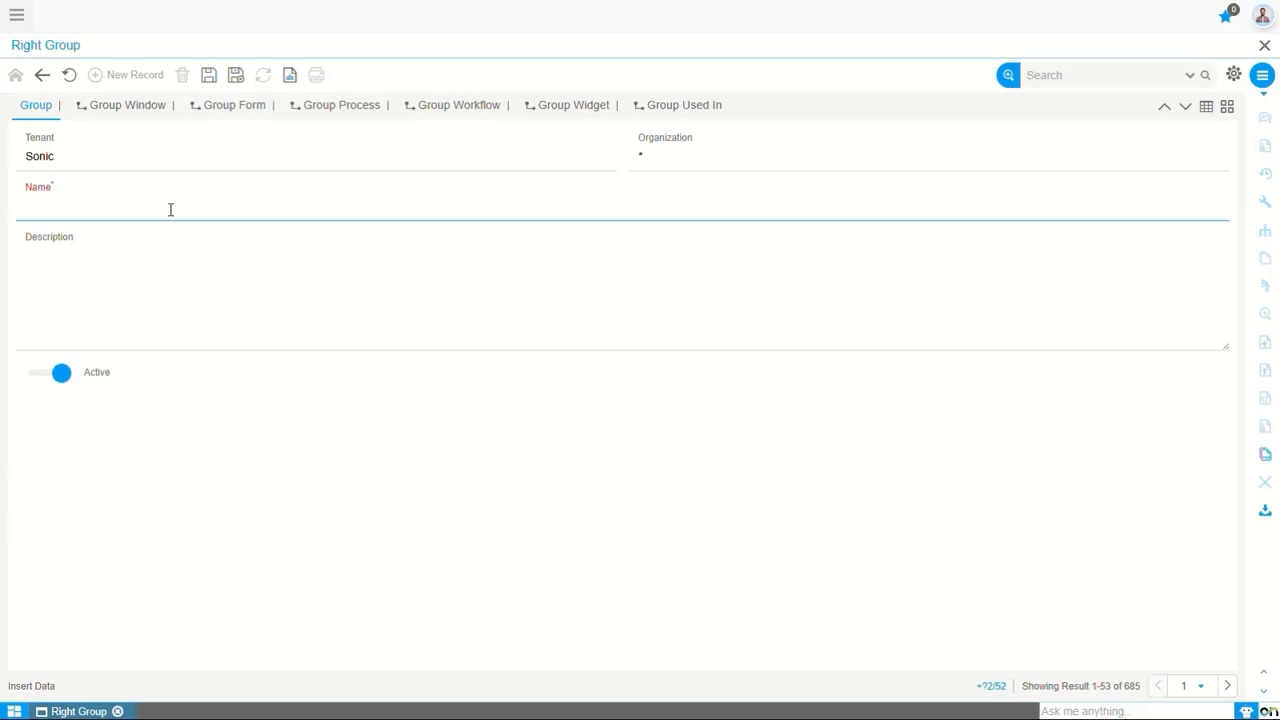
type("S")
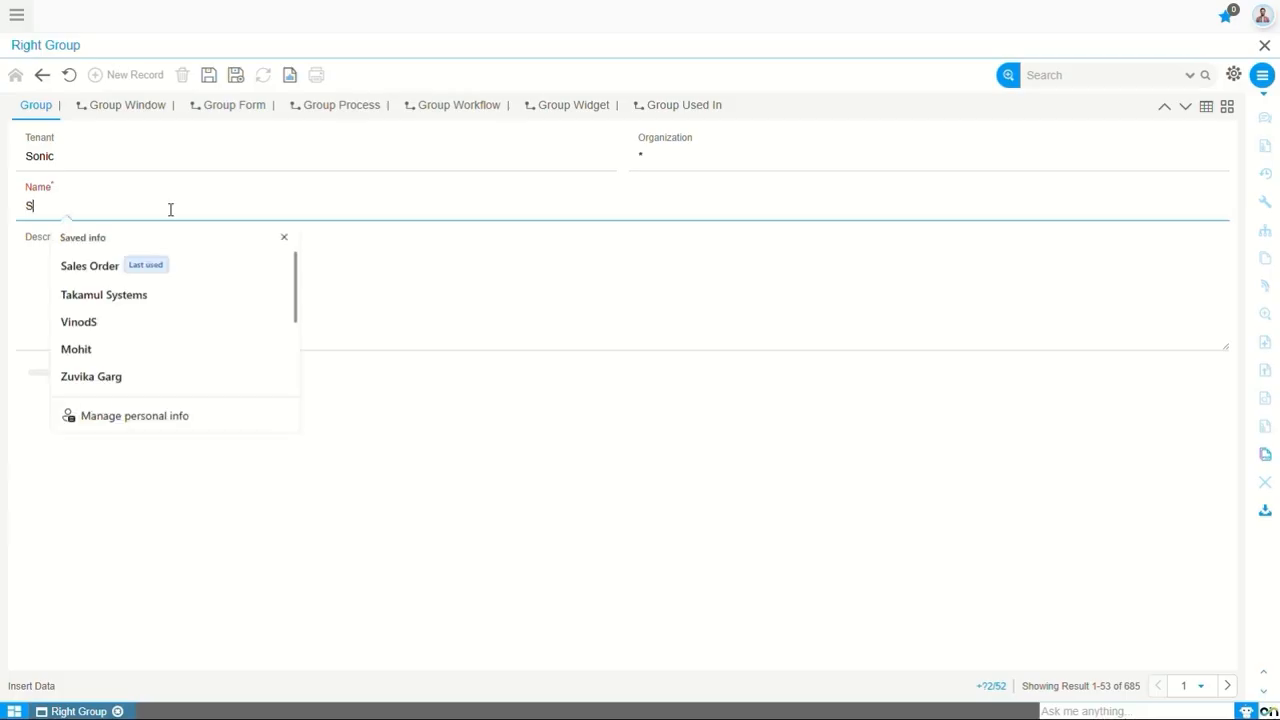
type("ales Order")
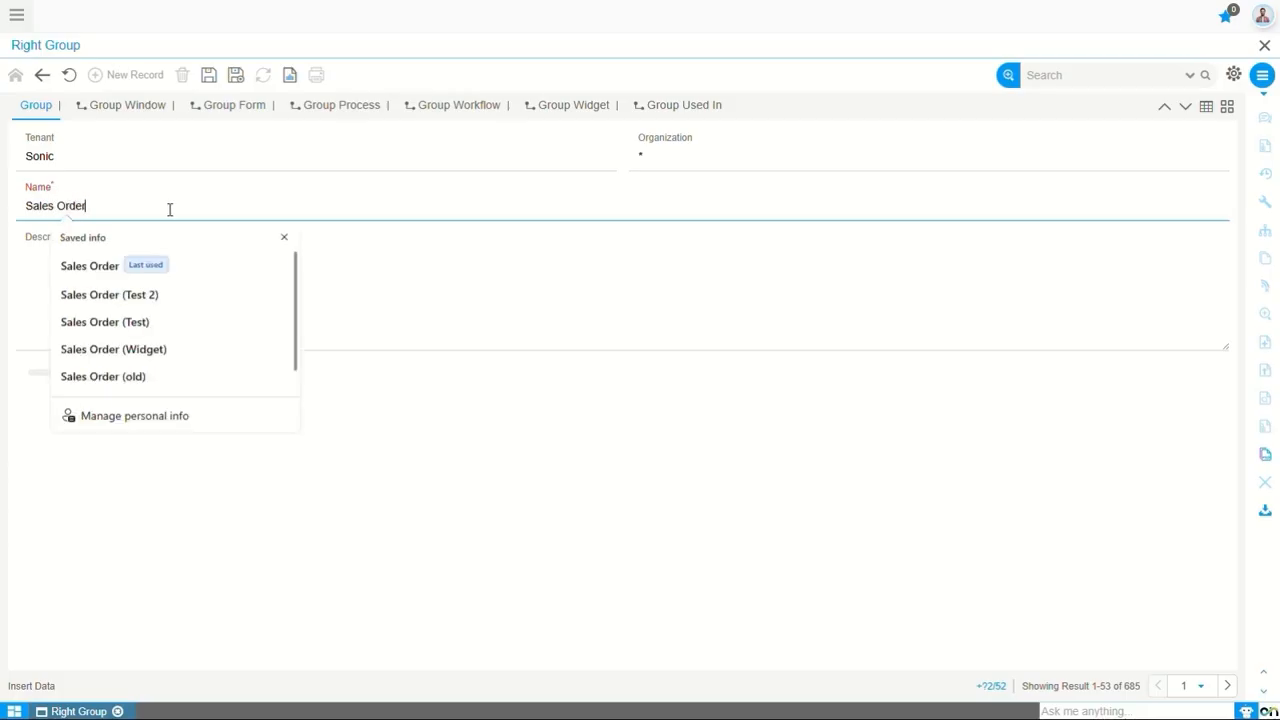
left_click(428, 302)
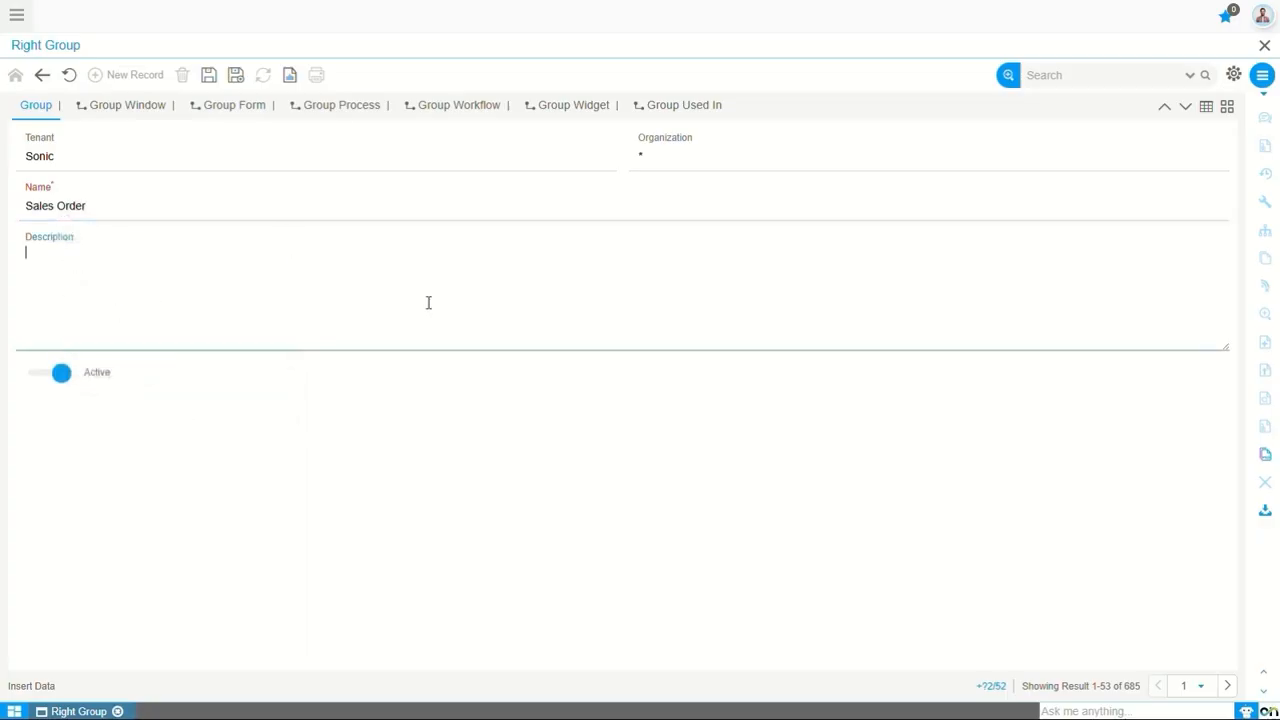
left_click(208, 78)
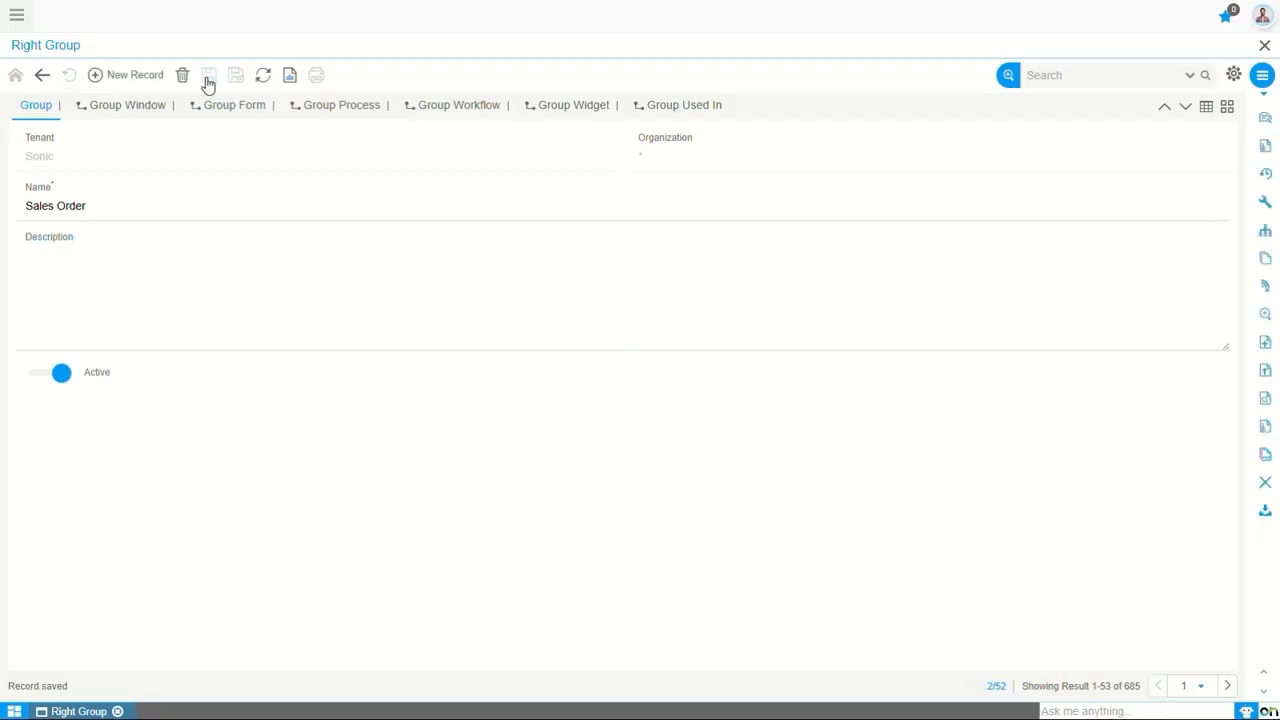
Add a Group Window record to the Sales Order group with screen VAS_SalesOrder and Read Write enabled, and save it
left_click(120, 110)
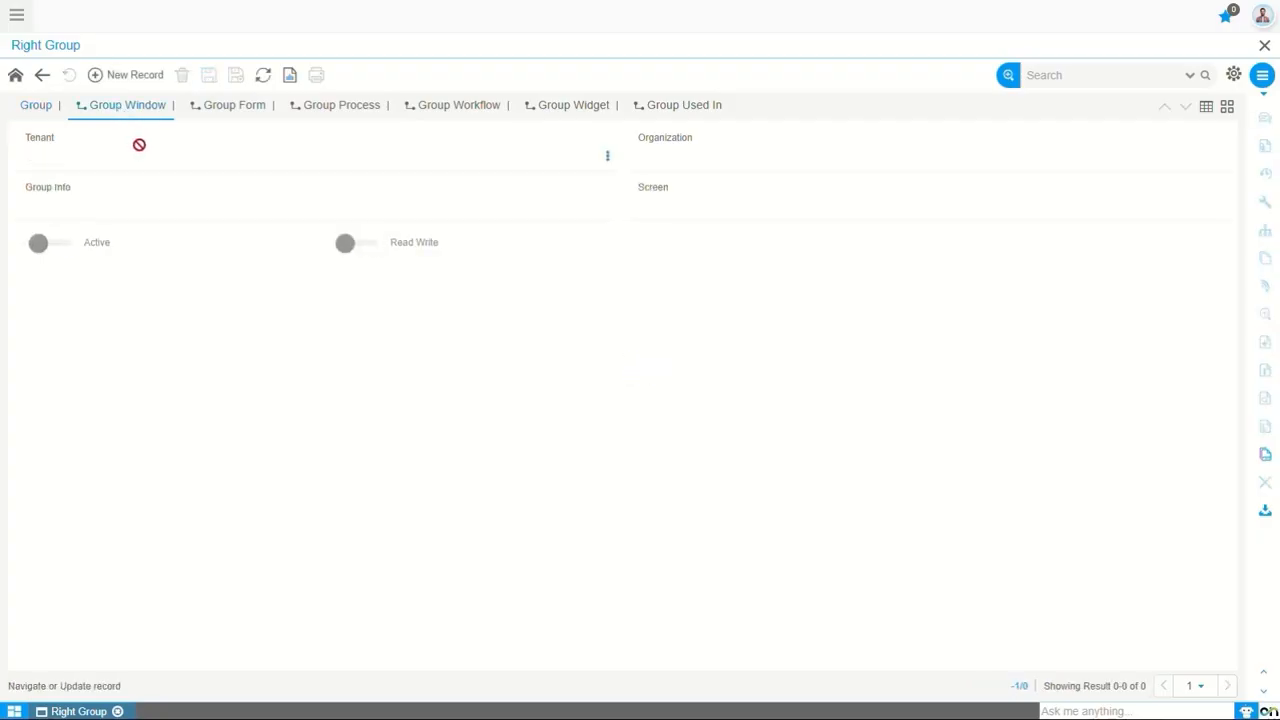
left_click(134, 78)
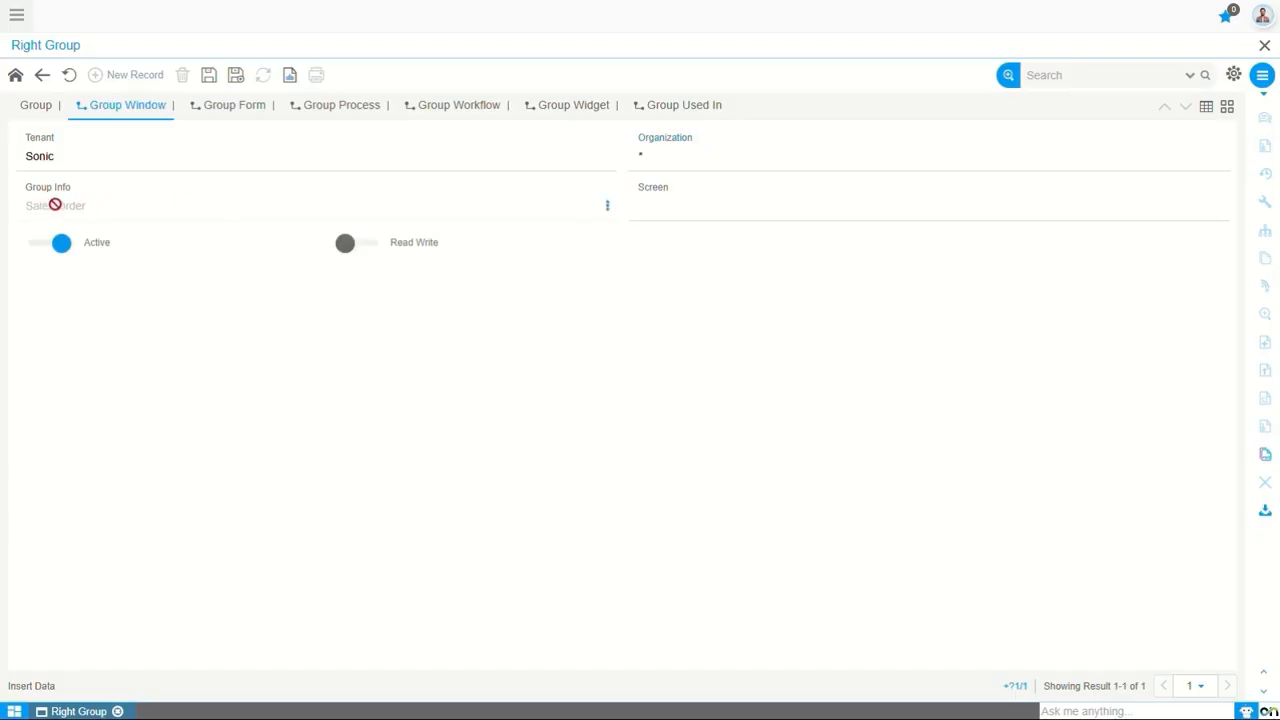
left_click(690, 213)
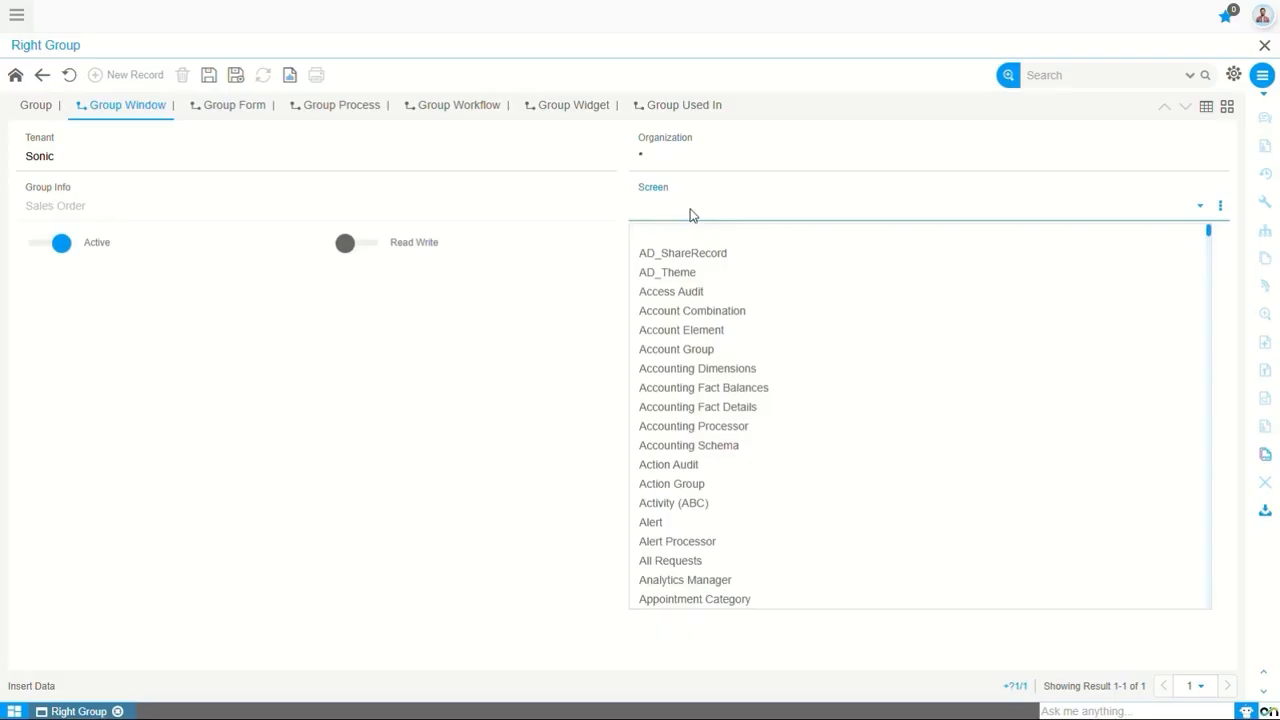
type("vas_sa")
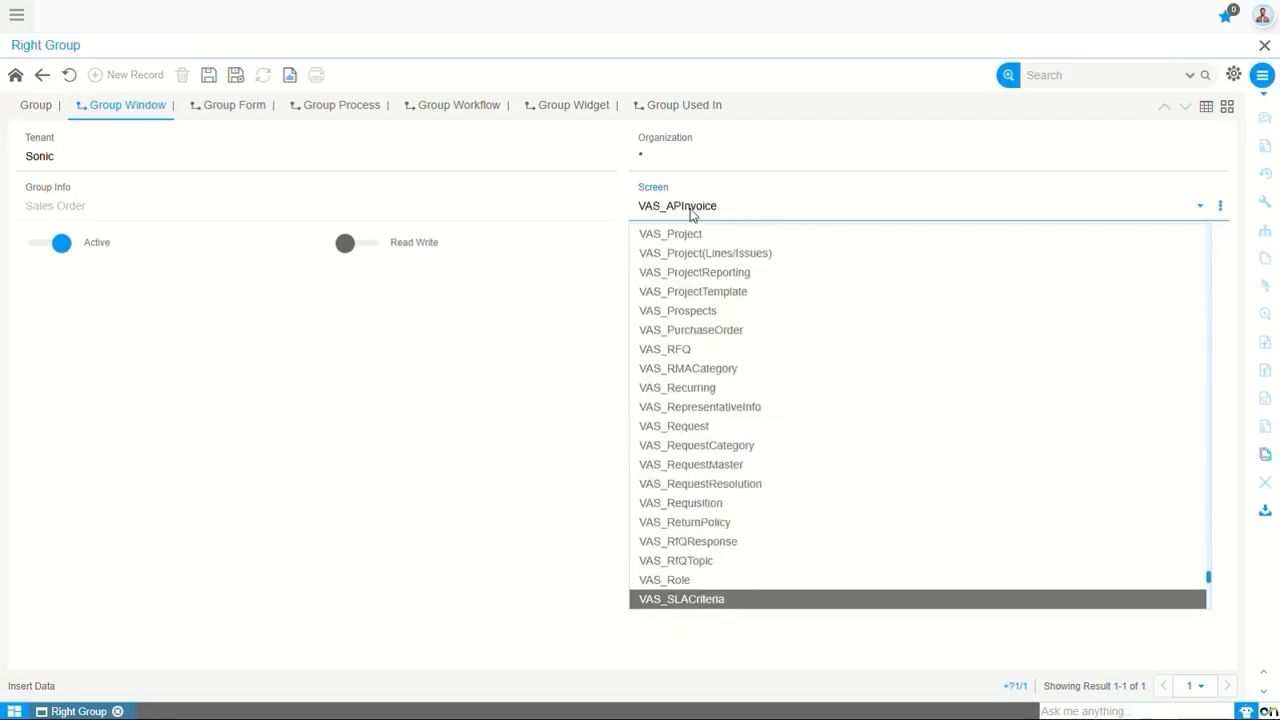
key("Return")
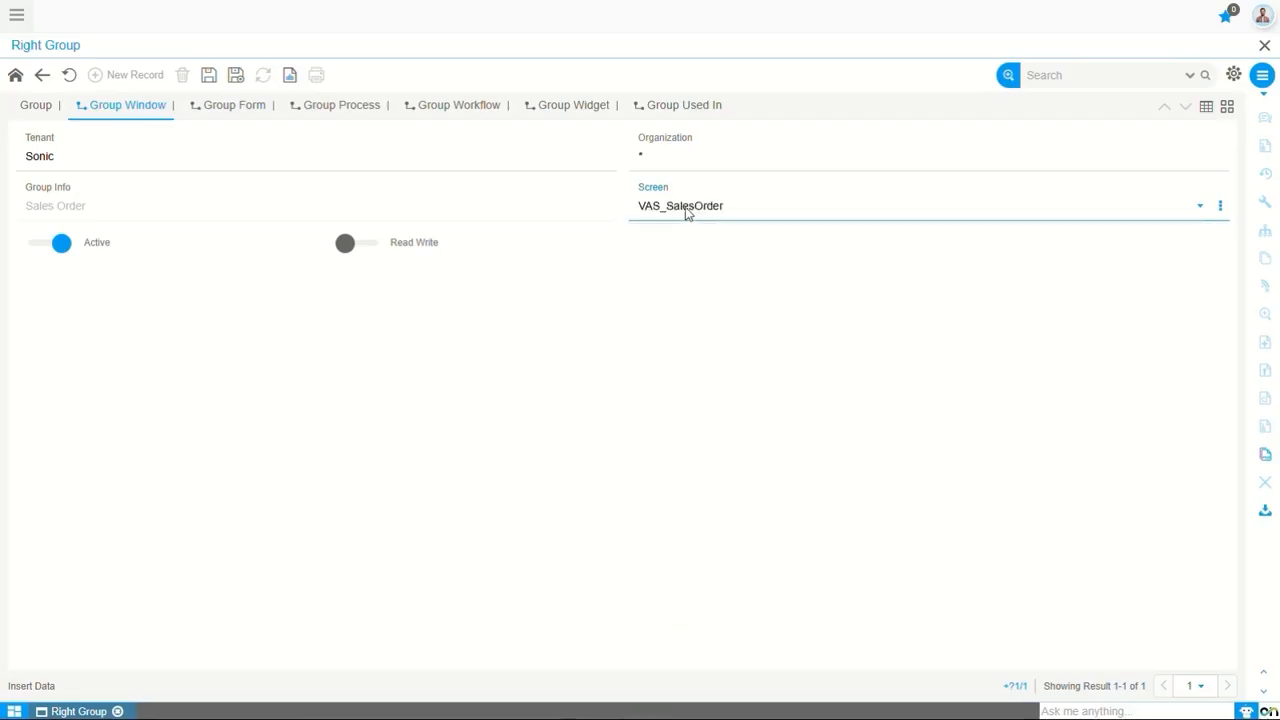
left_click(344, 247)
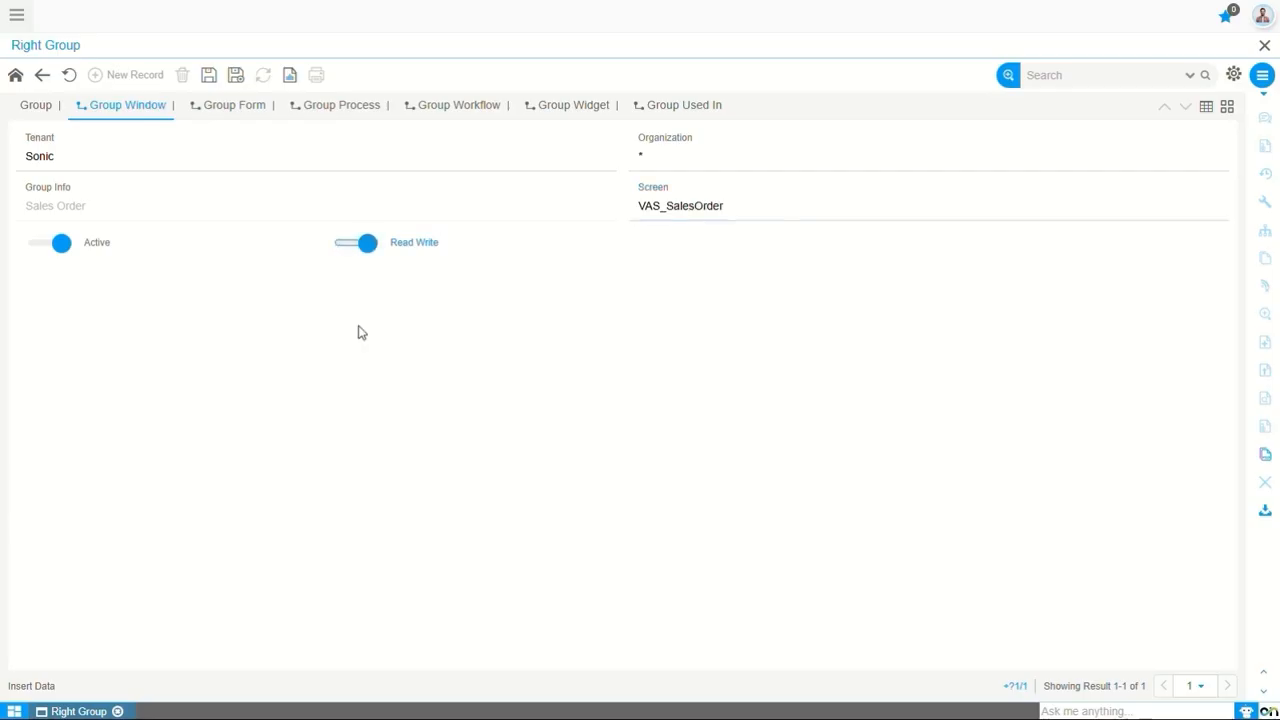
left_click(209, 76)
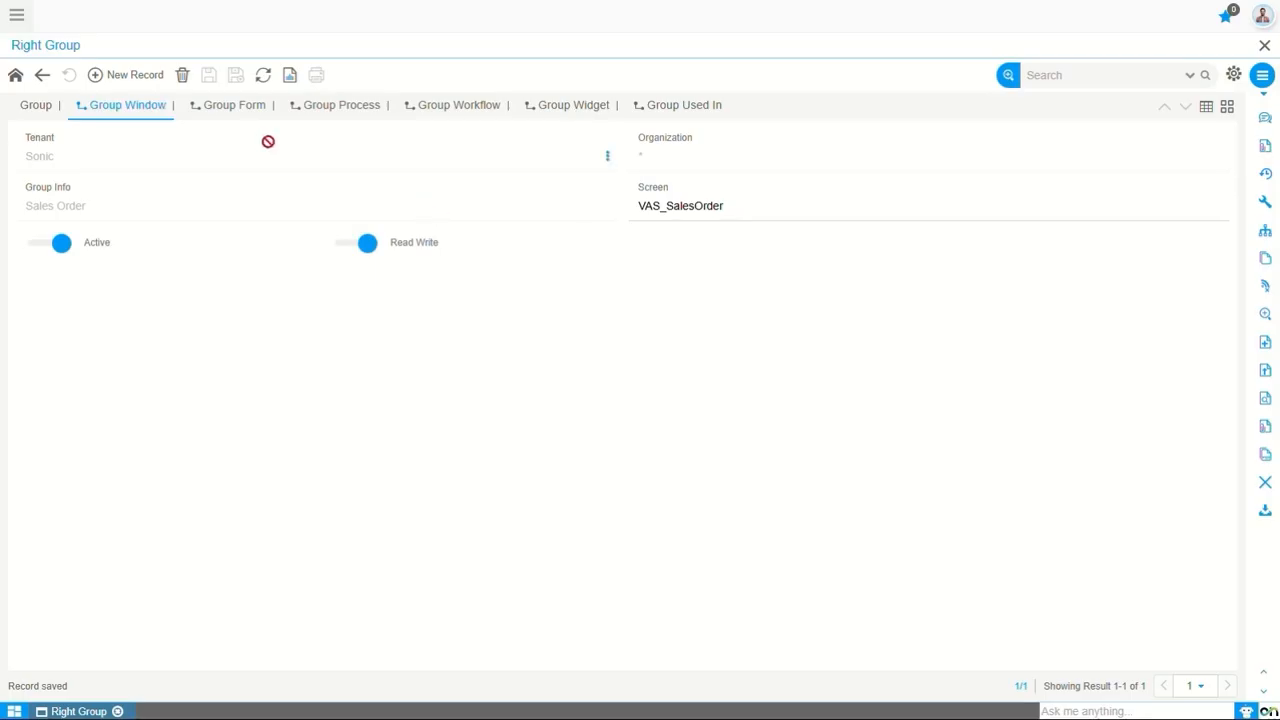
Examine the Sales Order group's forms, processes, workflows, widgets and assigned roles, widening the Page, Job and Workflow columns to read their names
left_click(233, 108)
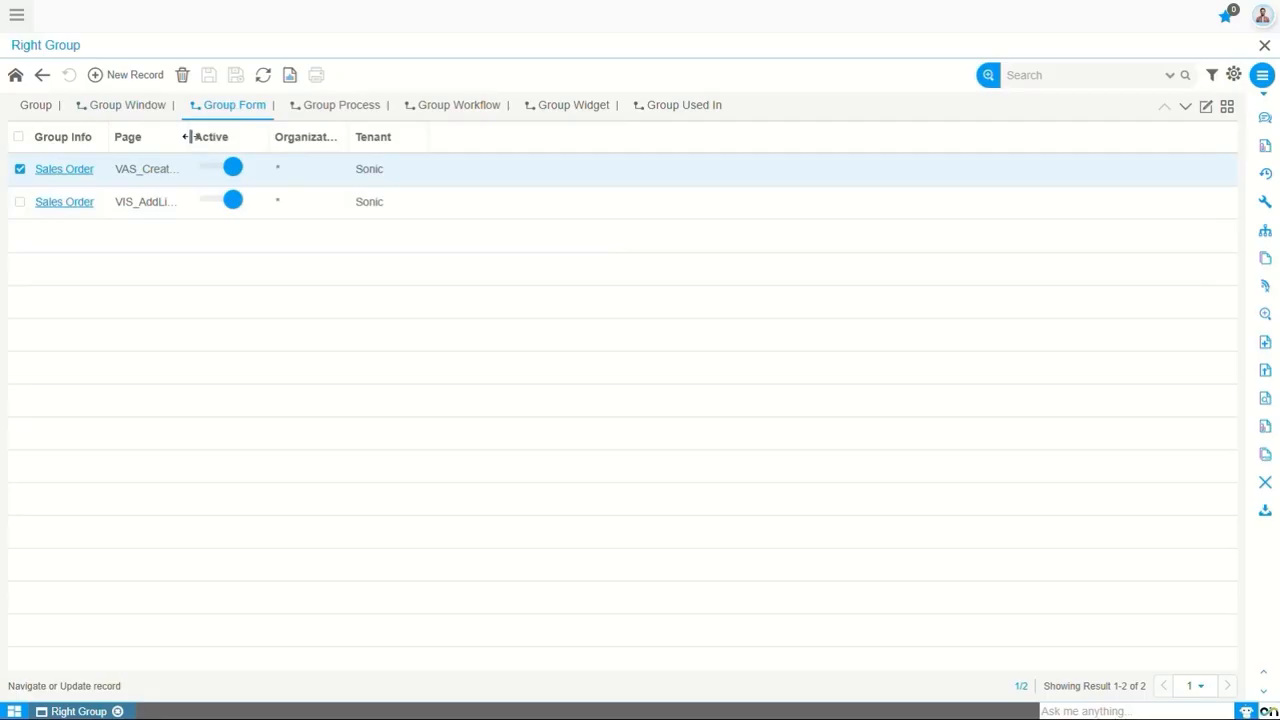
left_click_drag(190, 137, 352, 150)
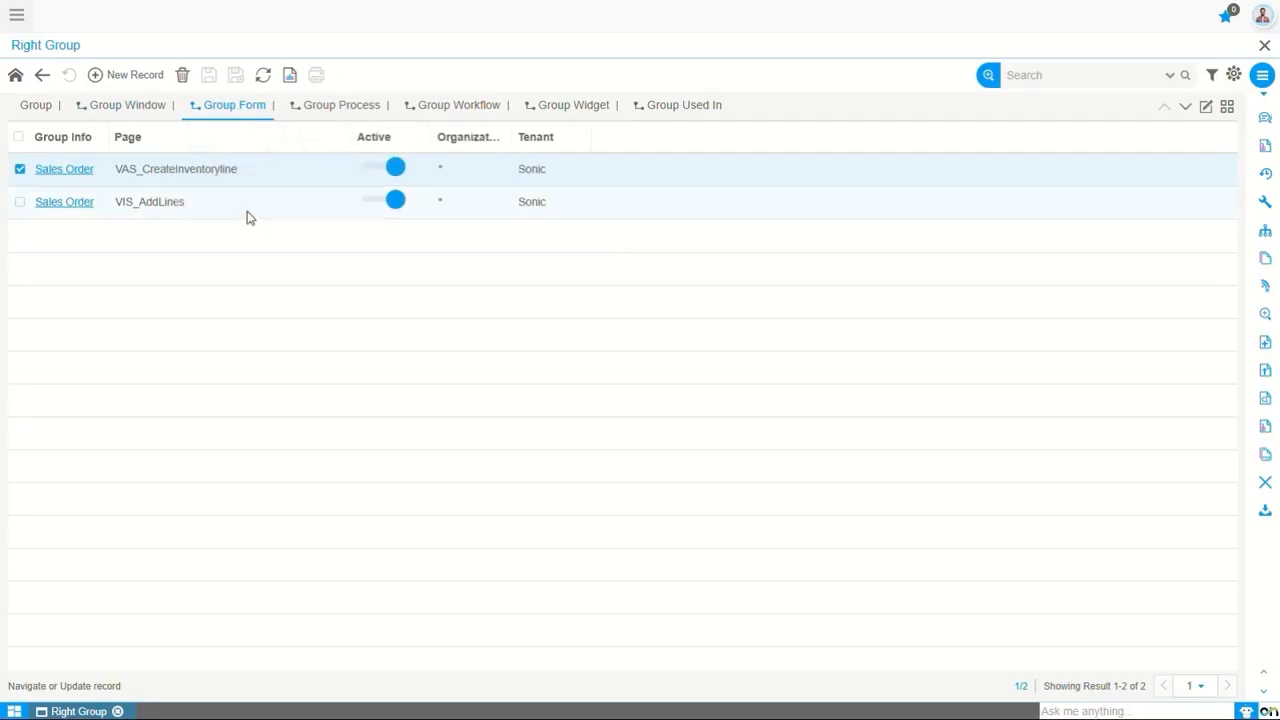
left_click(333, 108)
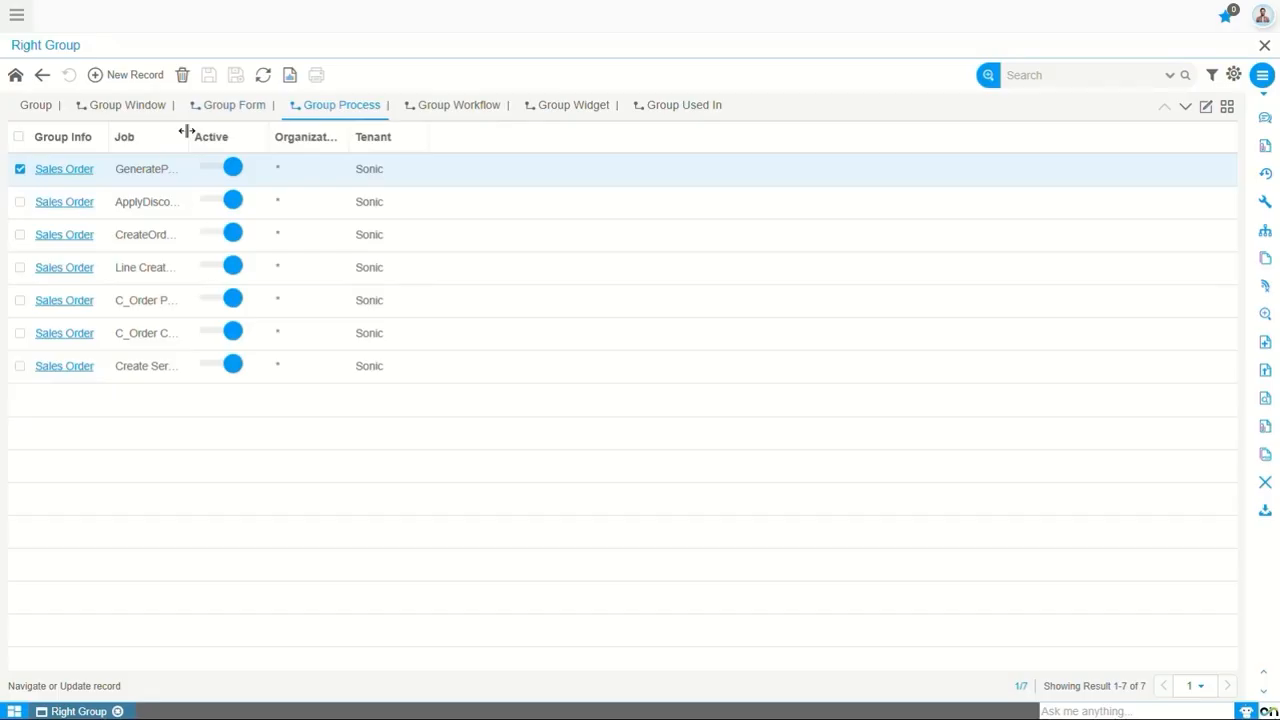
left_click_drag(188, 136, 303, 140)
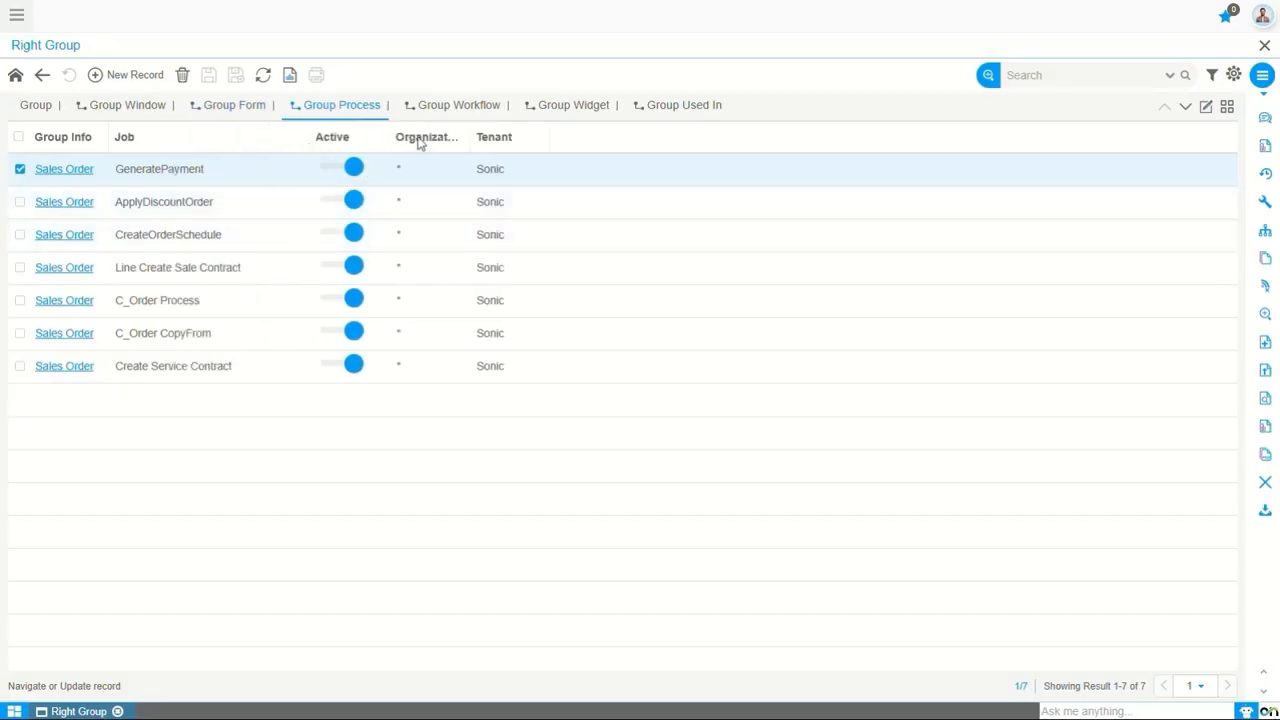
left_click(447, 108)
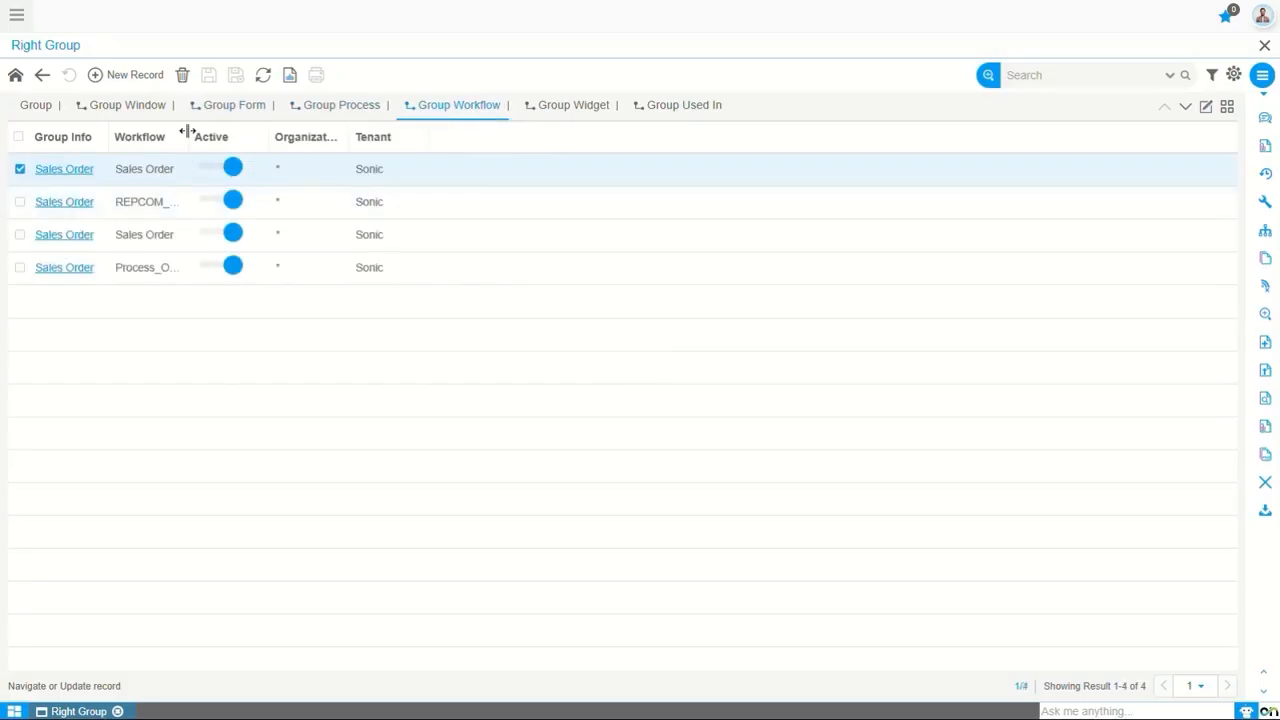
left_click_drag(187, 136, 312, 139)
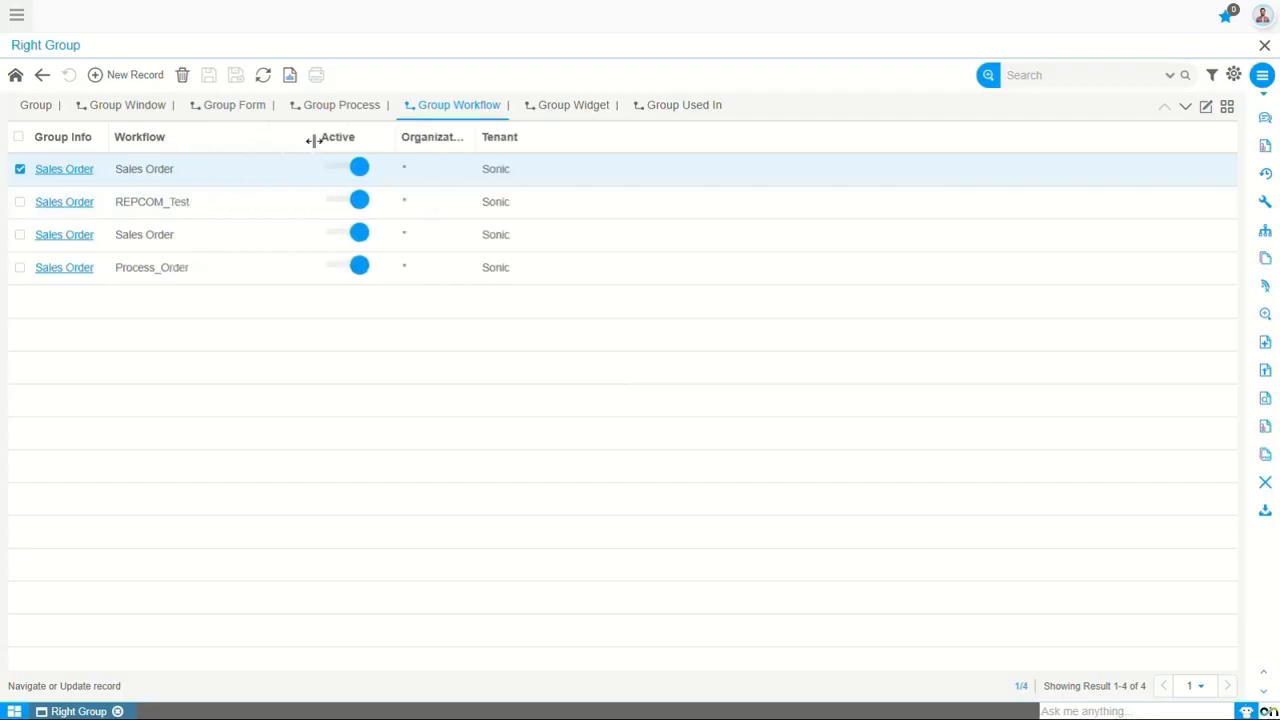
left_click(563, 108)
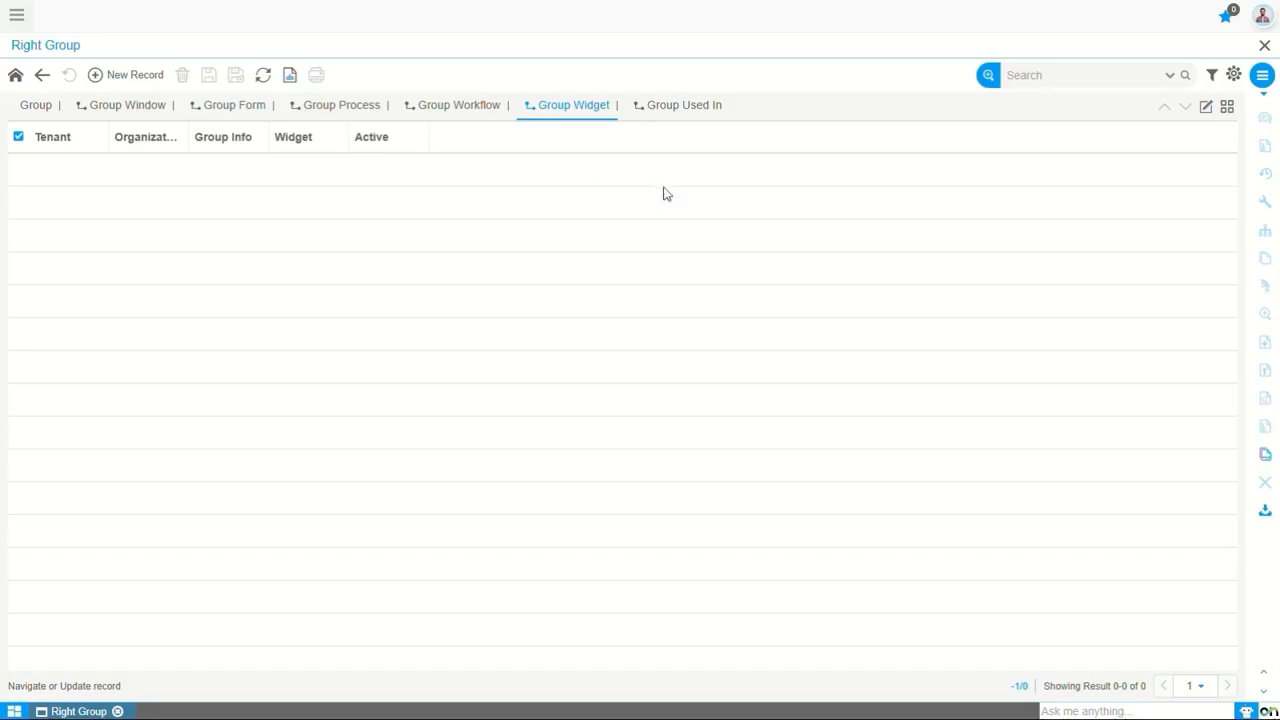
left_click(676, 110)
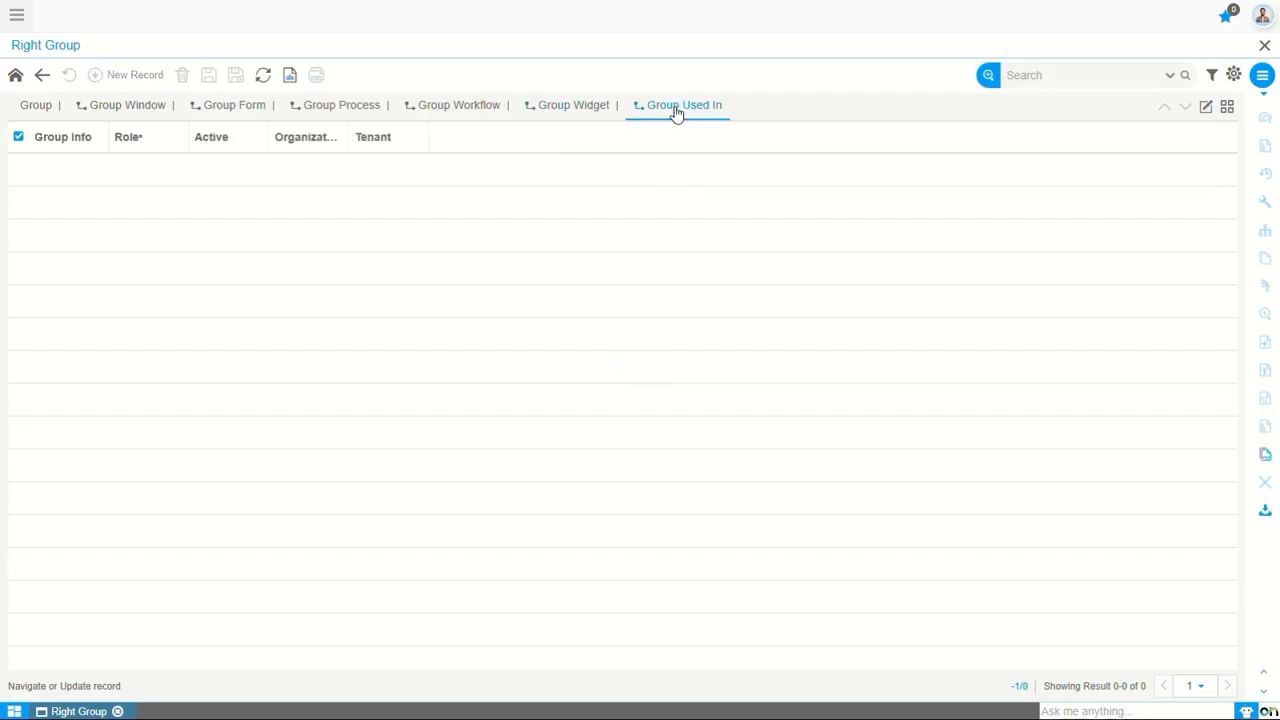
left_click(1206, 108)
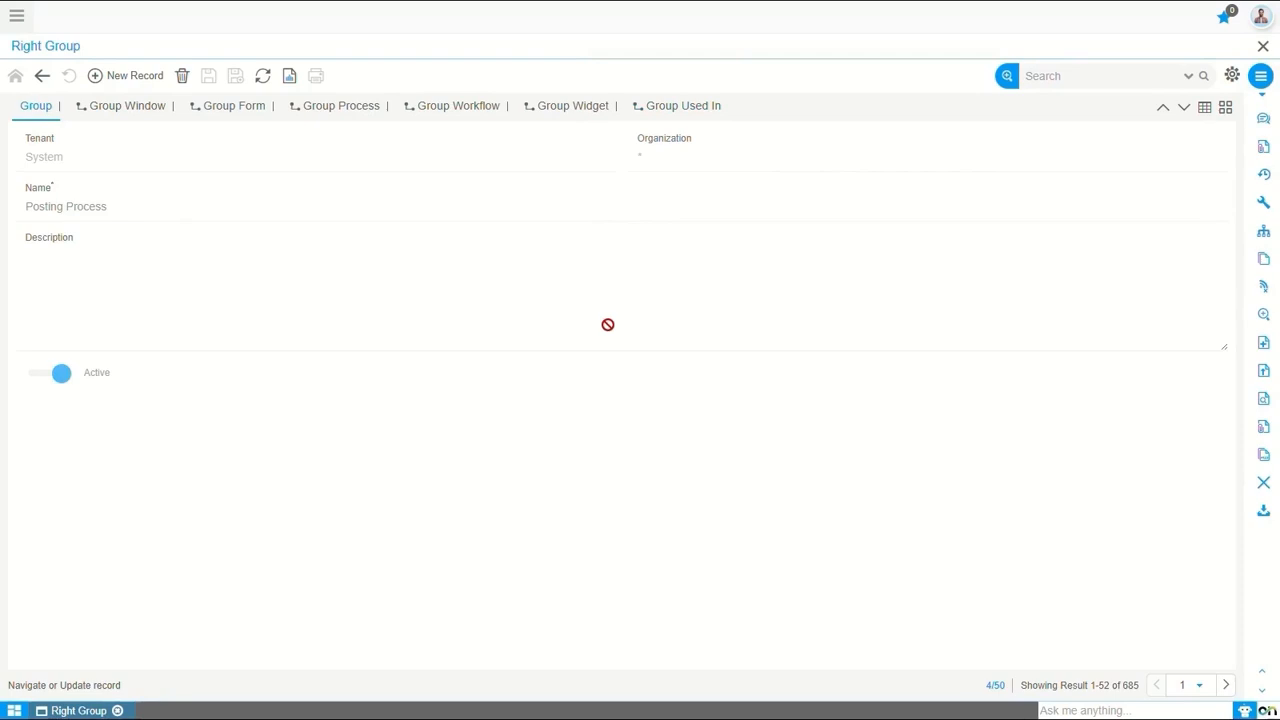
Create another rights group named Sales Management and save it
left_click(135, 77)
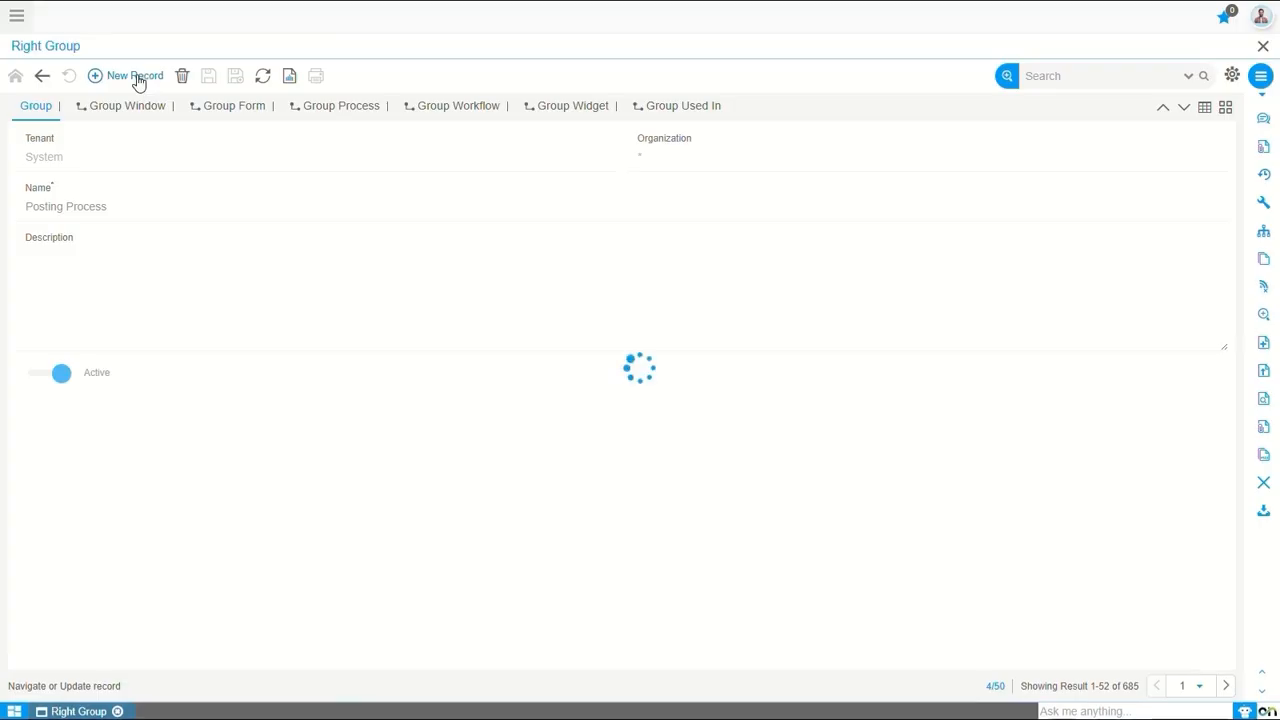
left_click(106, 206)
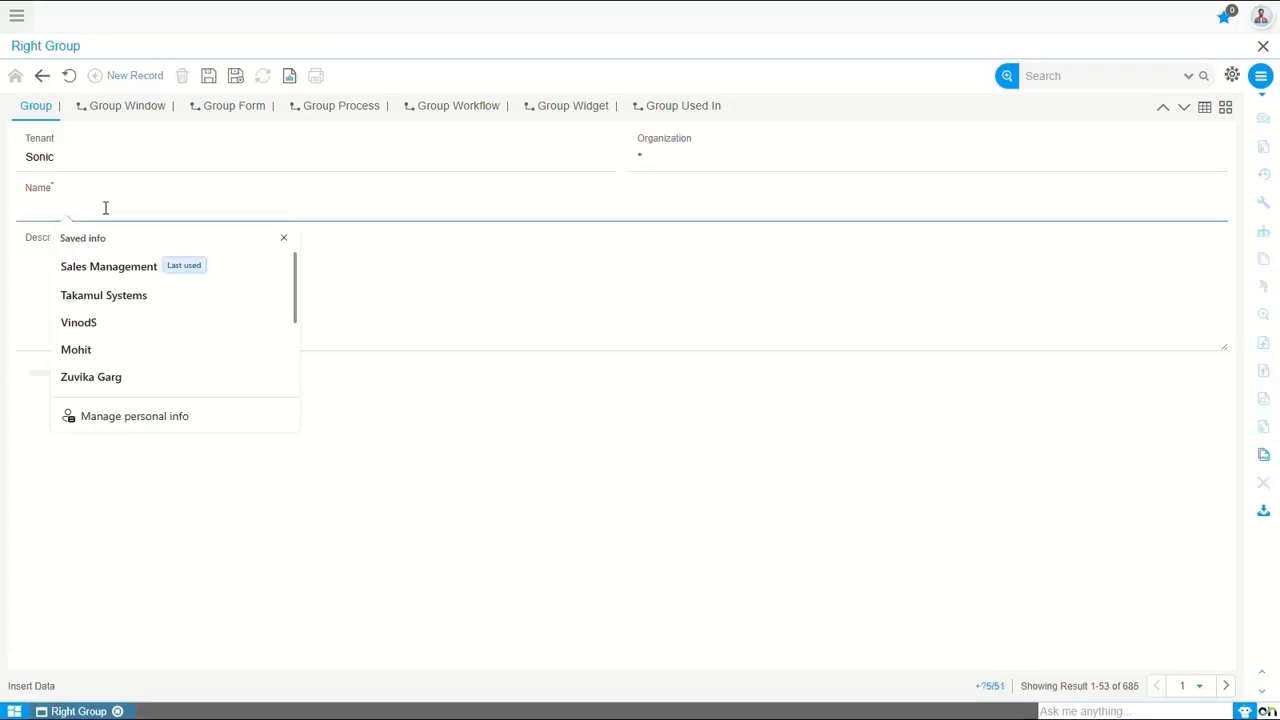
type("Sales Mana")
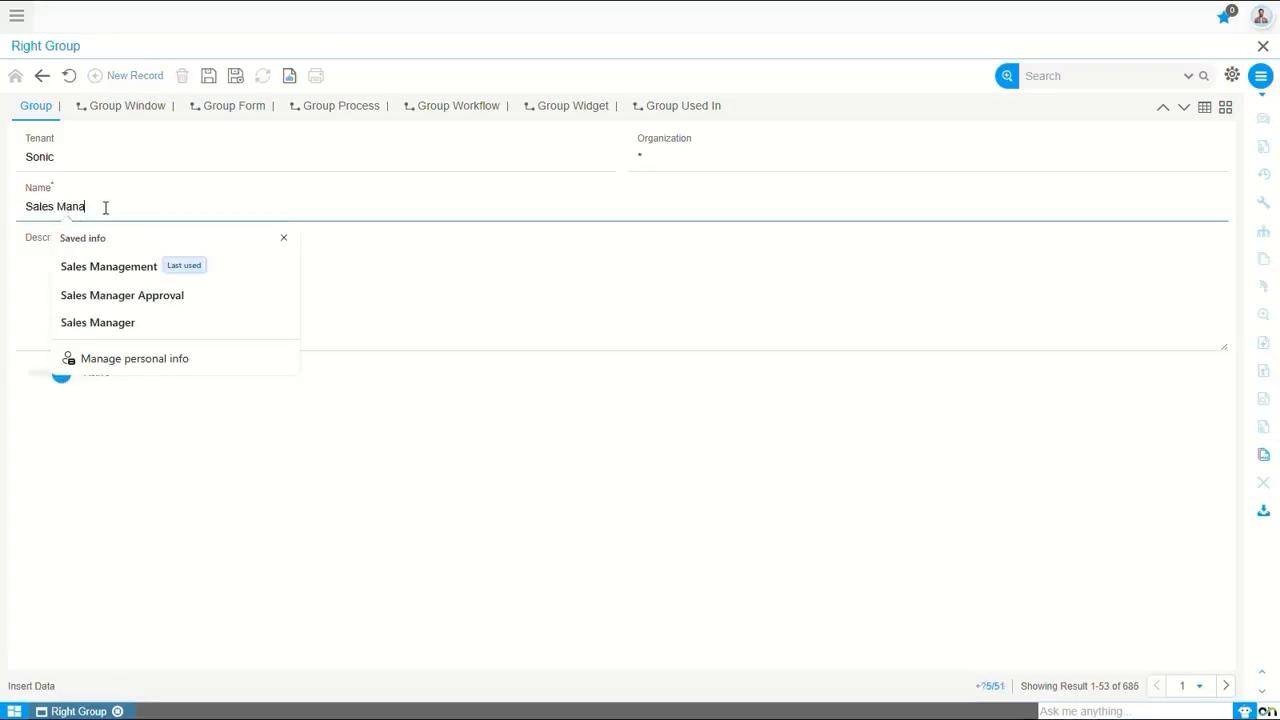
type("gement")
left_click(207, 76)
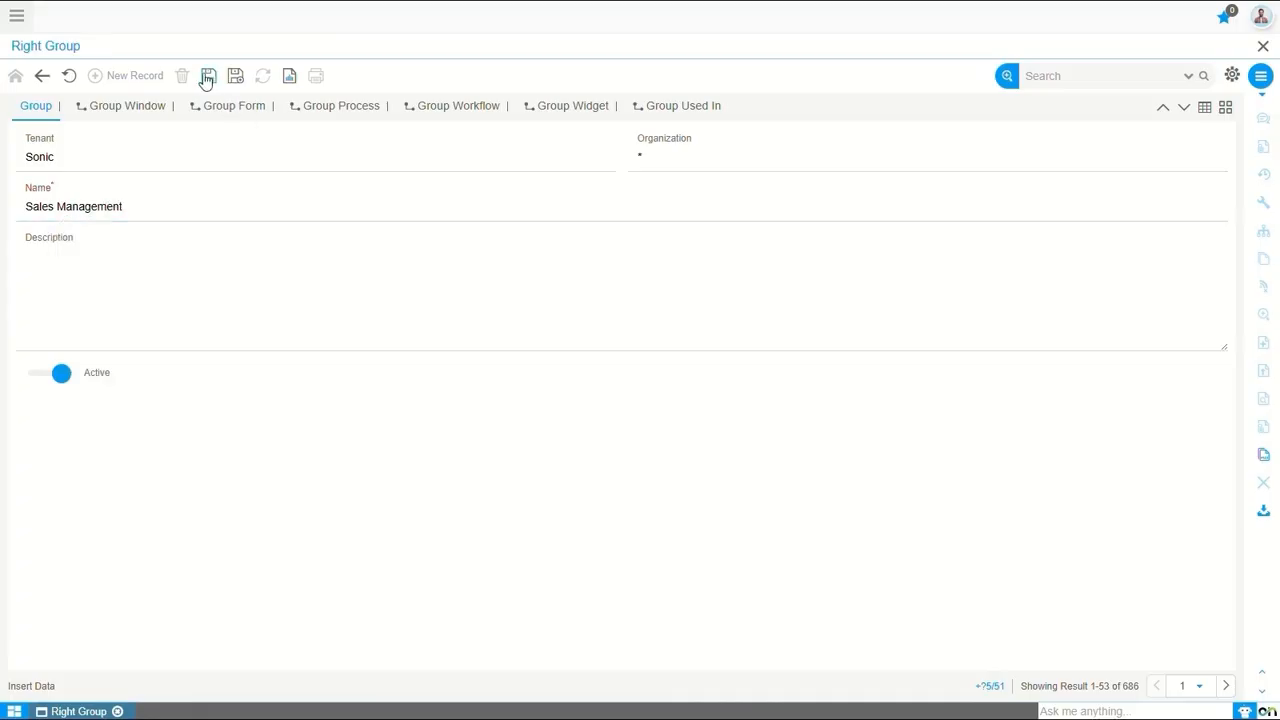
Add a Group Window record to the Sales Management group with screen VAS_SalesOrder and Read Write enabled, and save it
left_click(121, 110)
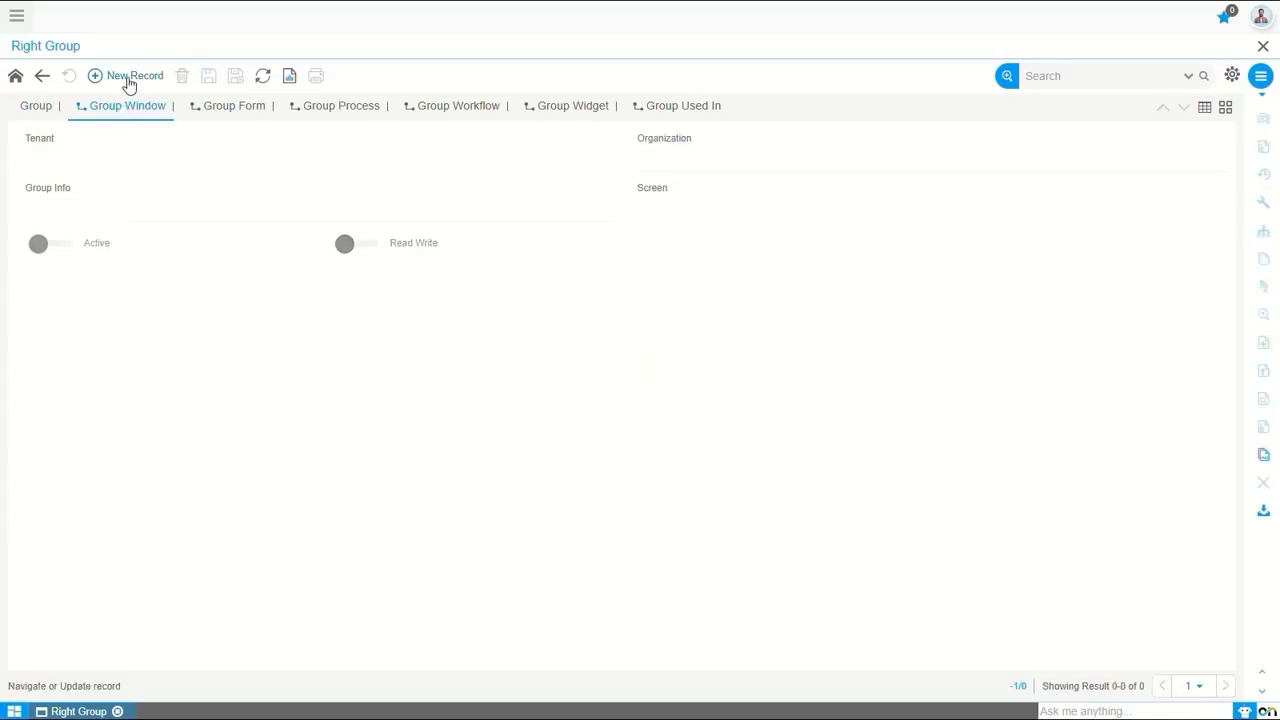
left_click(128, 80)
left_click(695, 213)
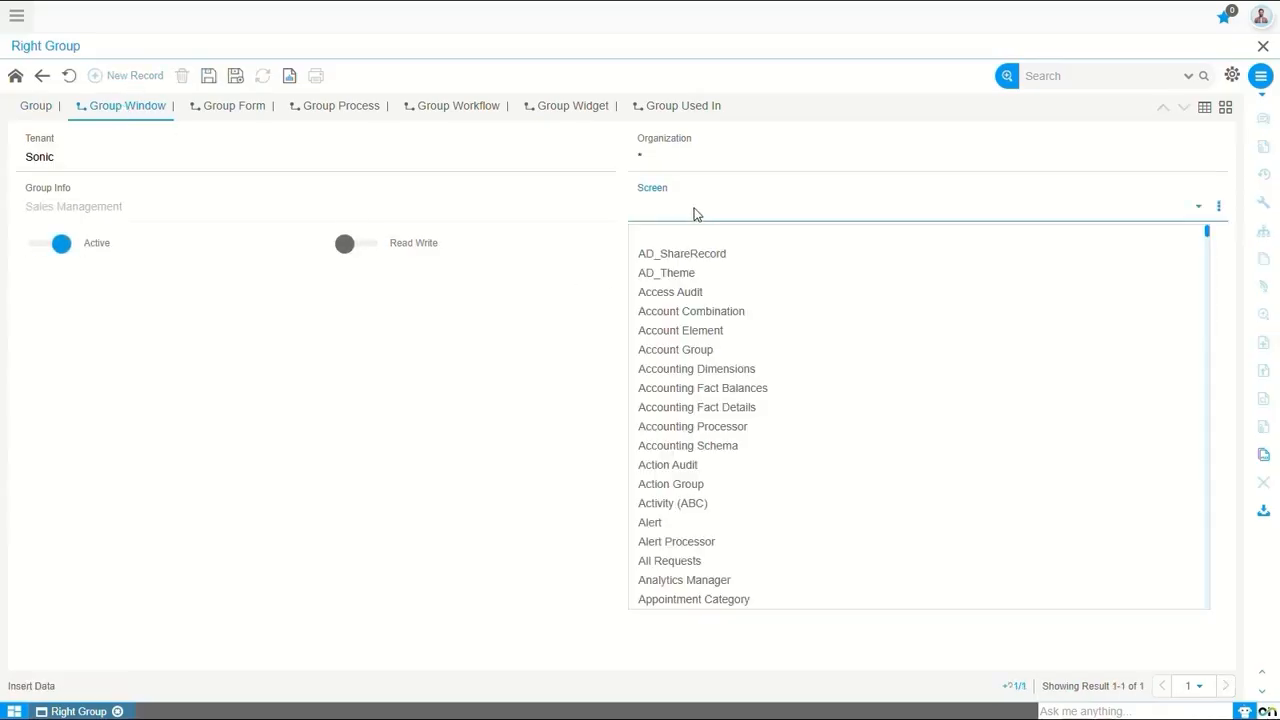
type("vas_sa")
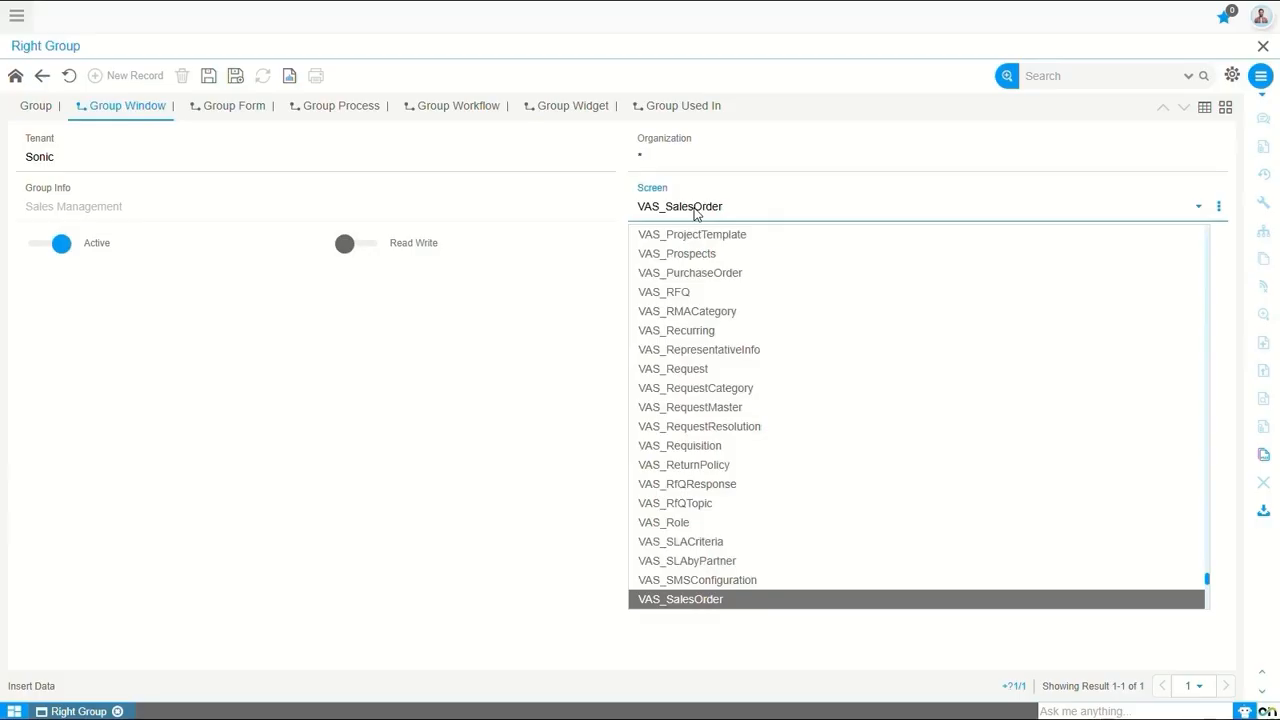
key("Return")
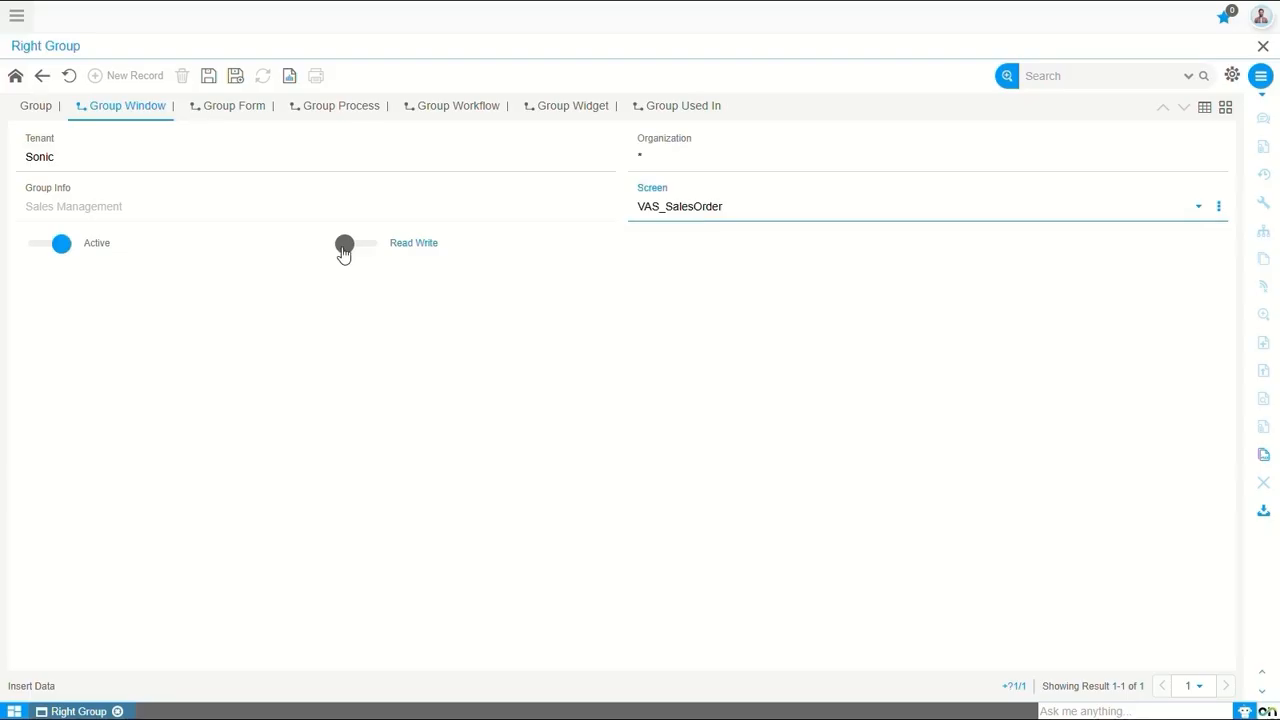
left_click(344, 250)
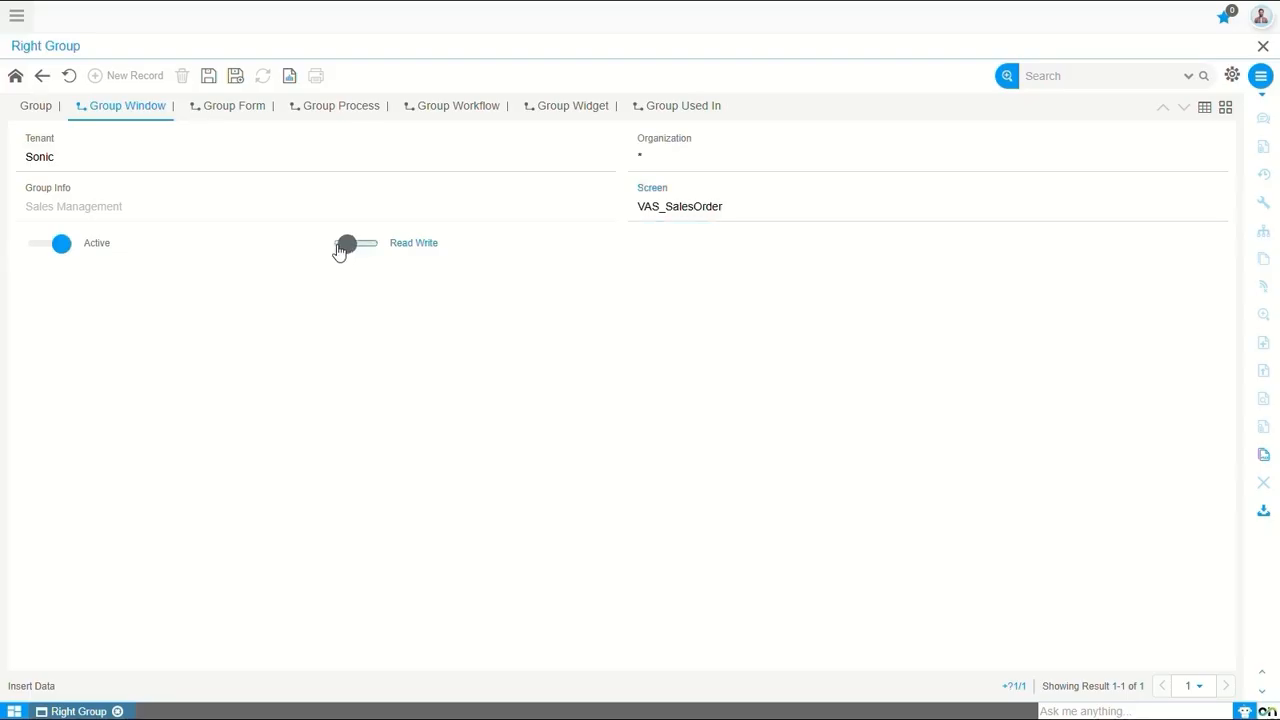
left_click(210, 77)
Add a second Group Window record to Sales Management with screen VAS_ARInvoice and Read Write enabled, and save it
left_click(136, 77)
left_click(345, 248)
left_click(208, 79)
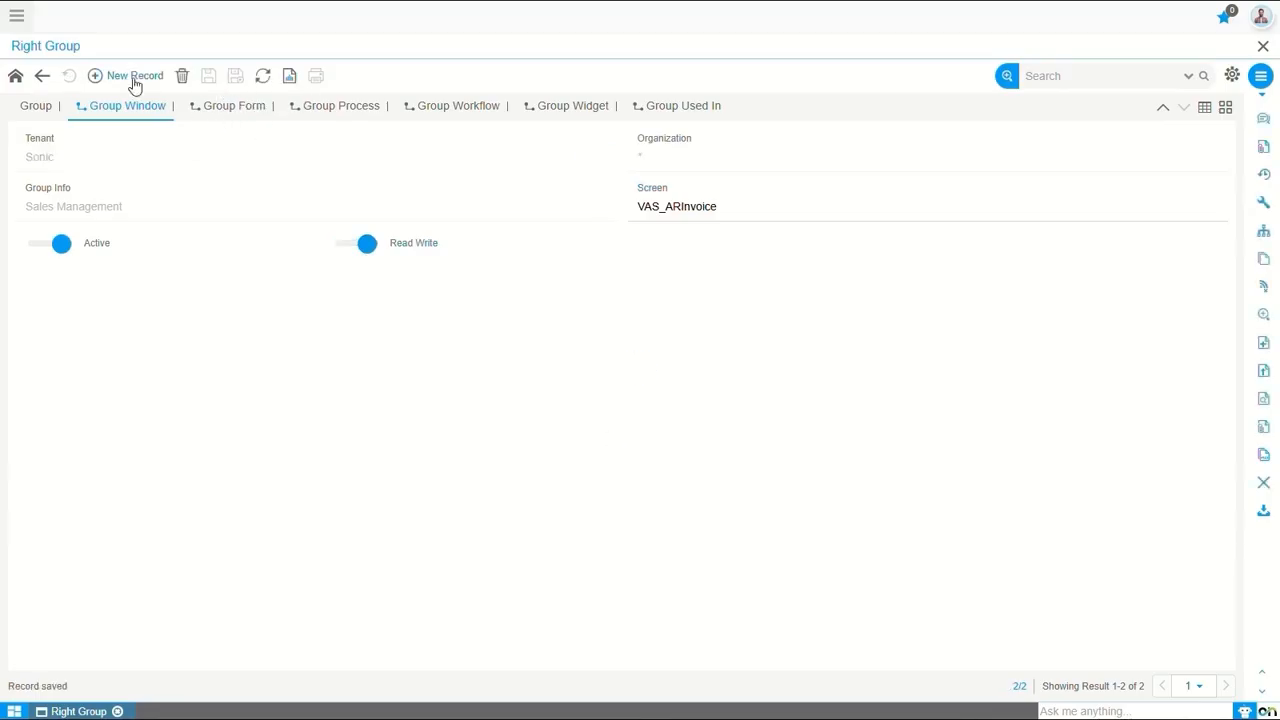
Add a Group Window record for the VAS_DeliveryOrder screen to Sales Management with Read Write enabled, and save it
left_click(714, 210)
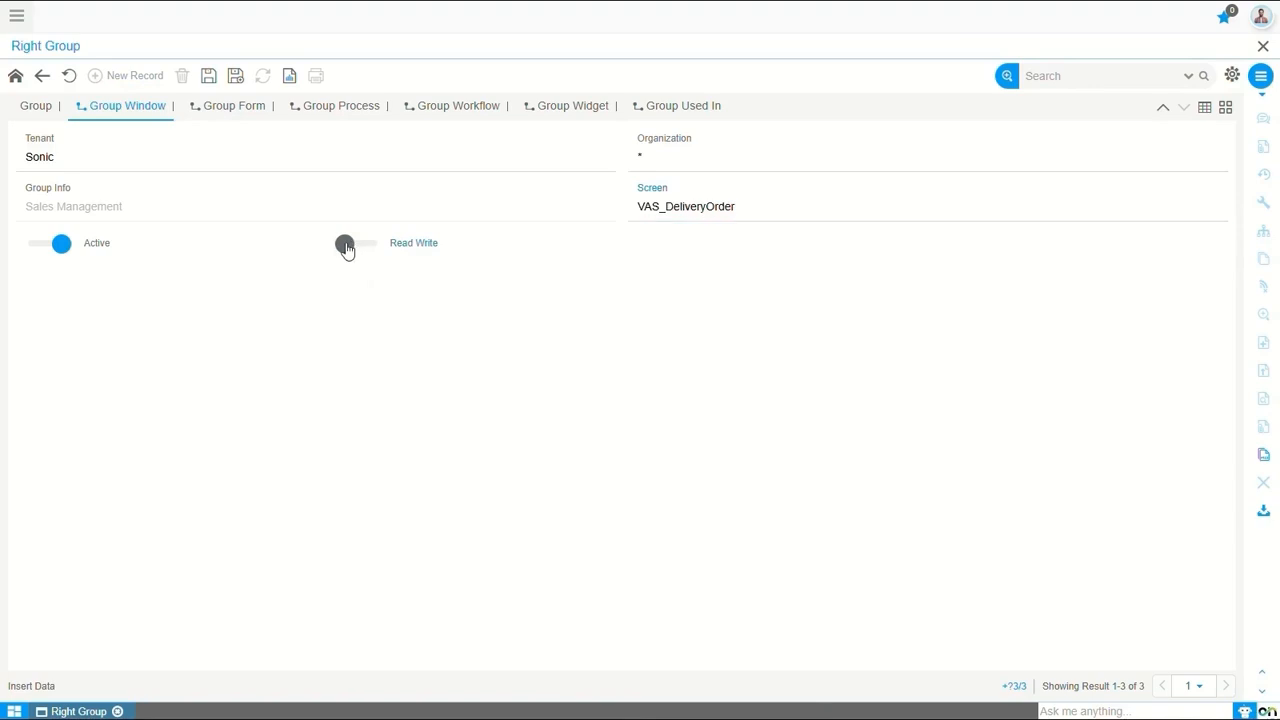
left_click(345, 246)
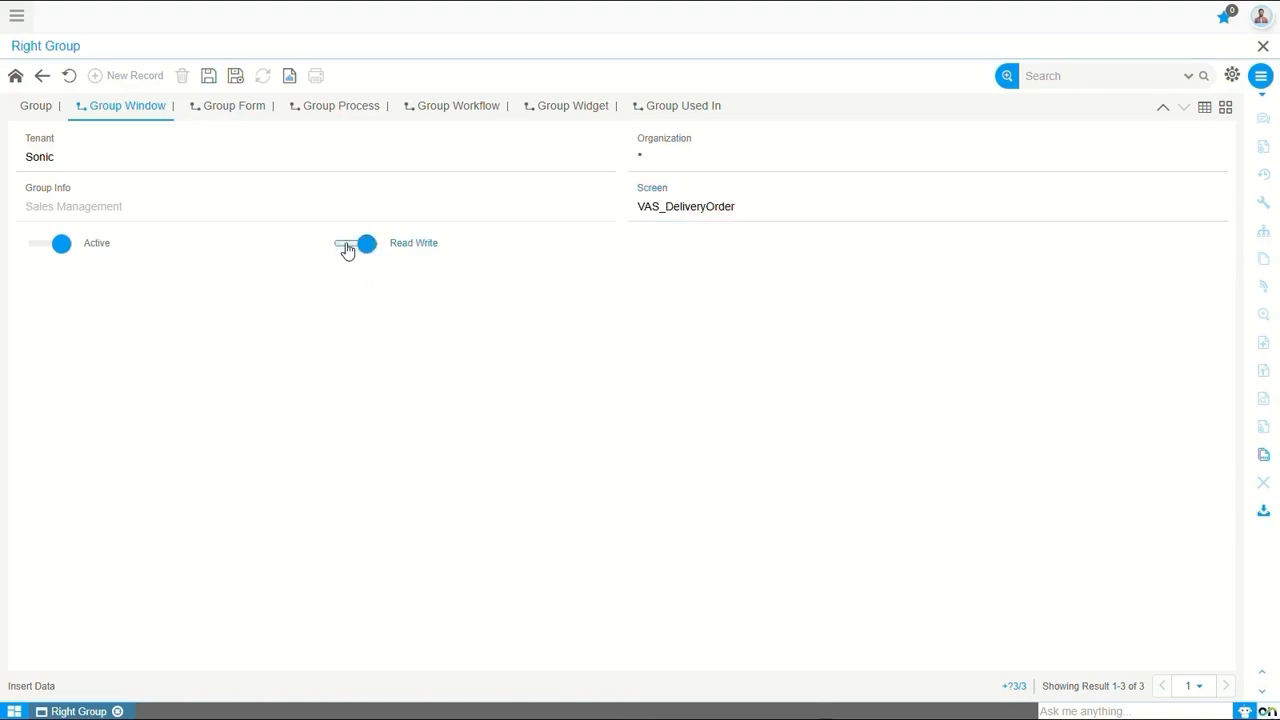
left_click(208, 77)
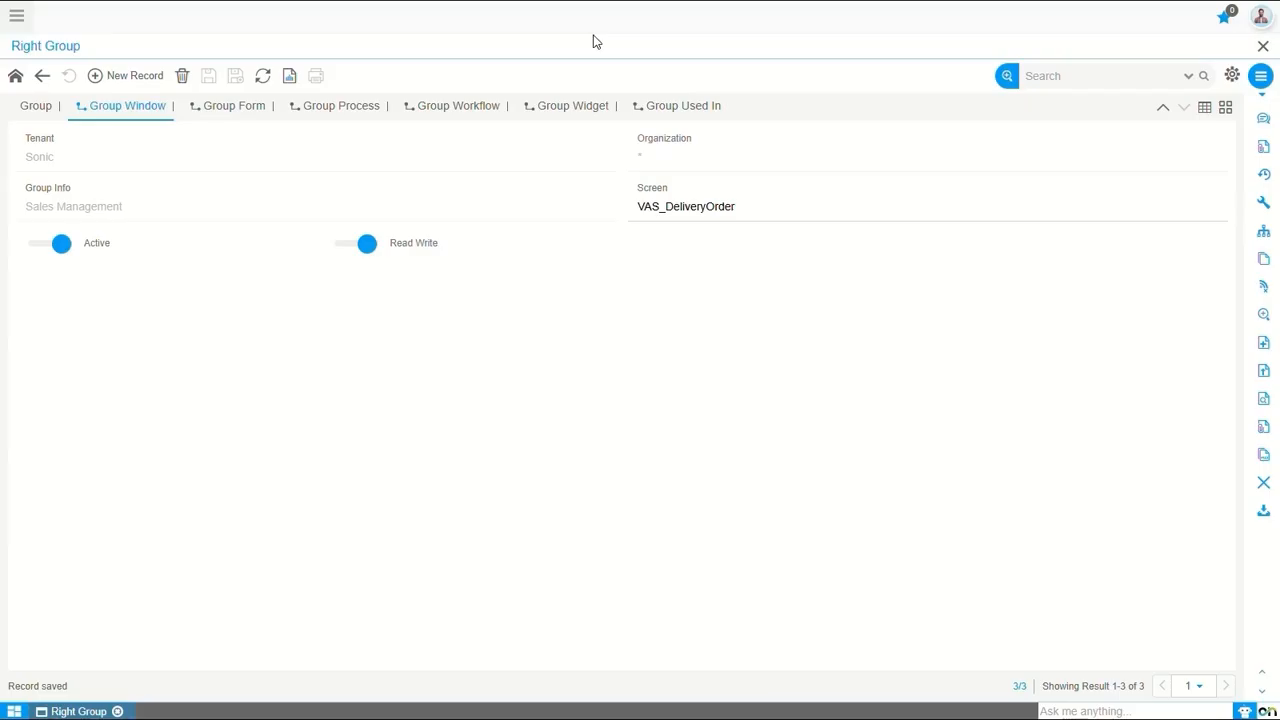
Add a Group Window record for the VAS_ARReceipt screen to the existing Sales Management group with Read Write enabled, and save it
left_click(33, 110)
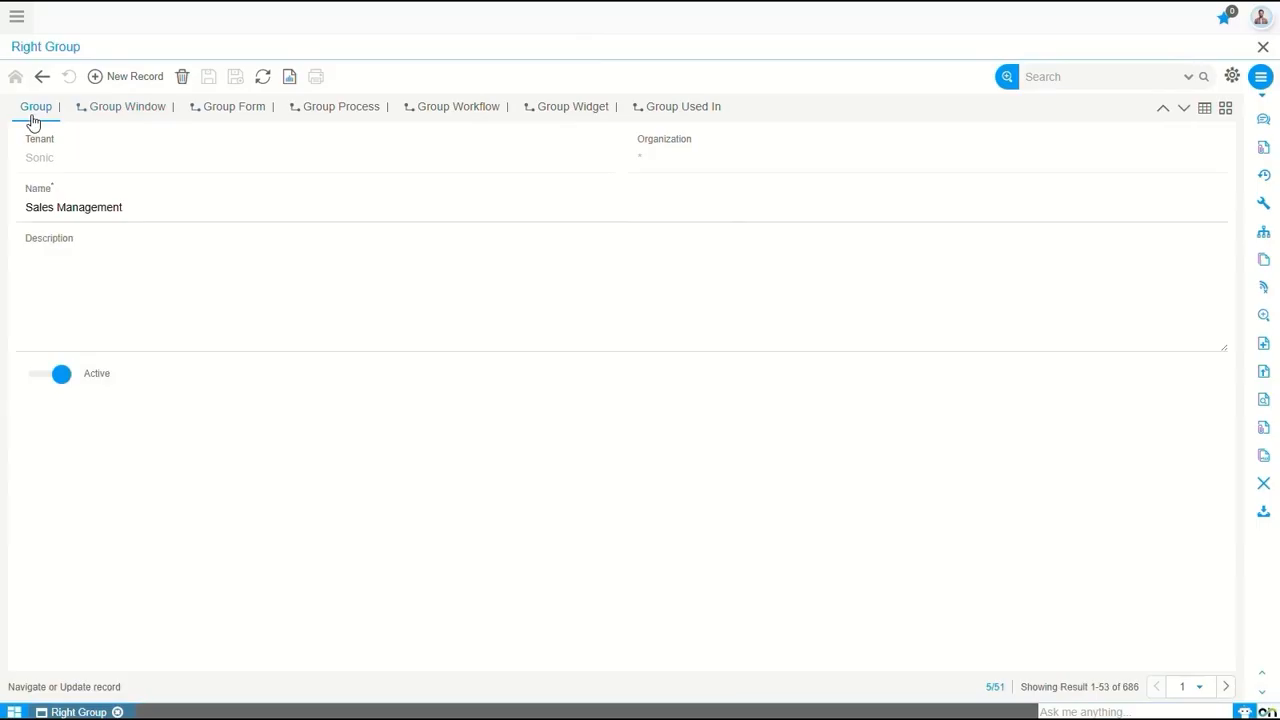
left_click(130, 112)
left_click(134, 80)
left_click(685, 215)
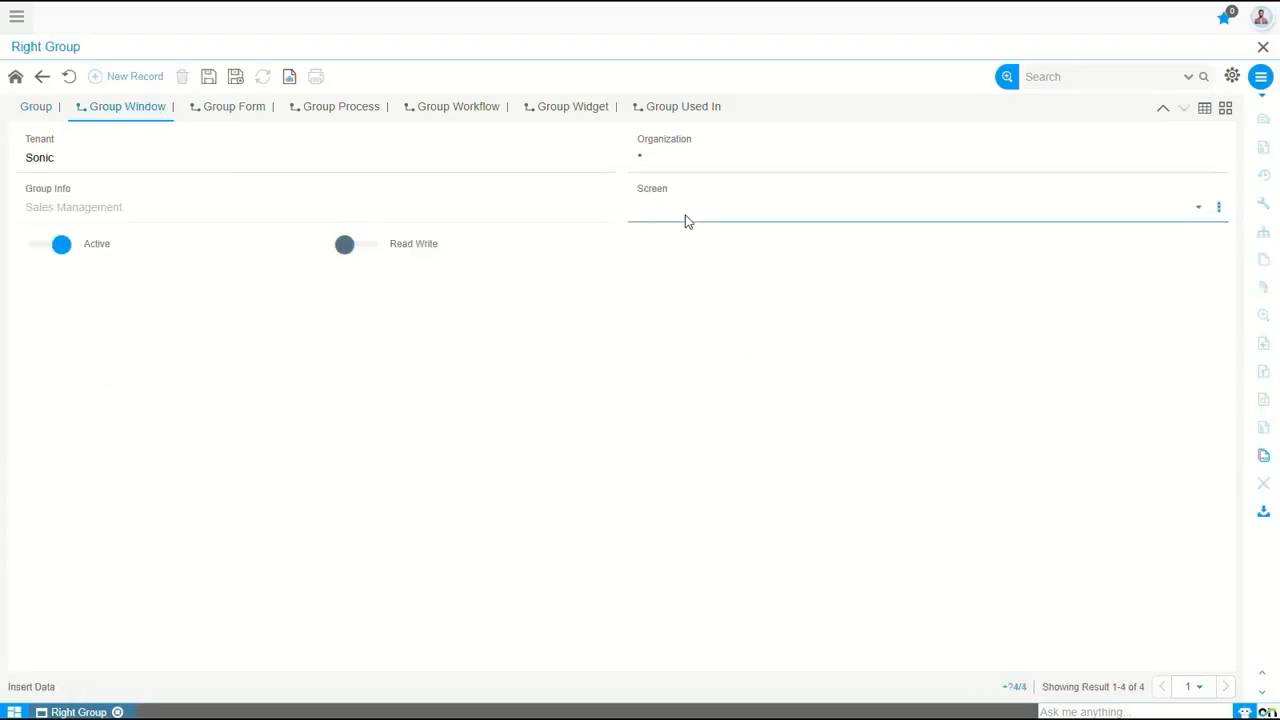
type("vas")
key("Down")
key("Down")
key("Down")
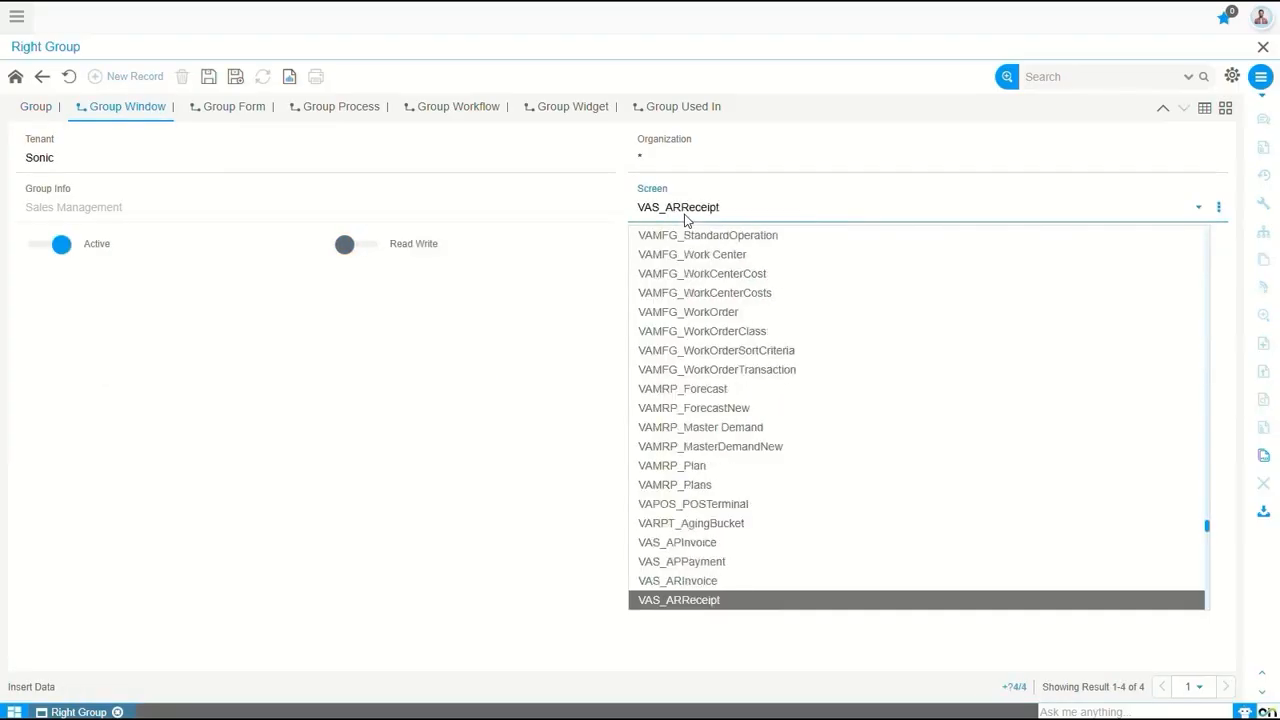
key("Return")
left_click(346, 254)
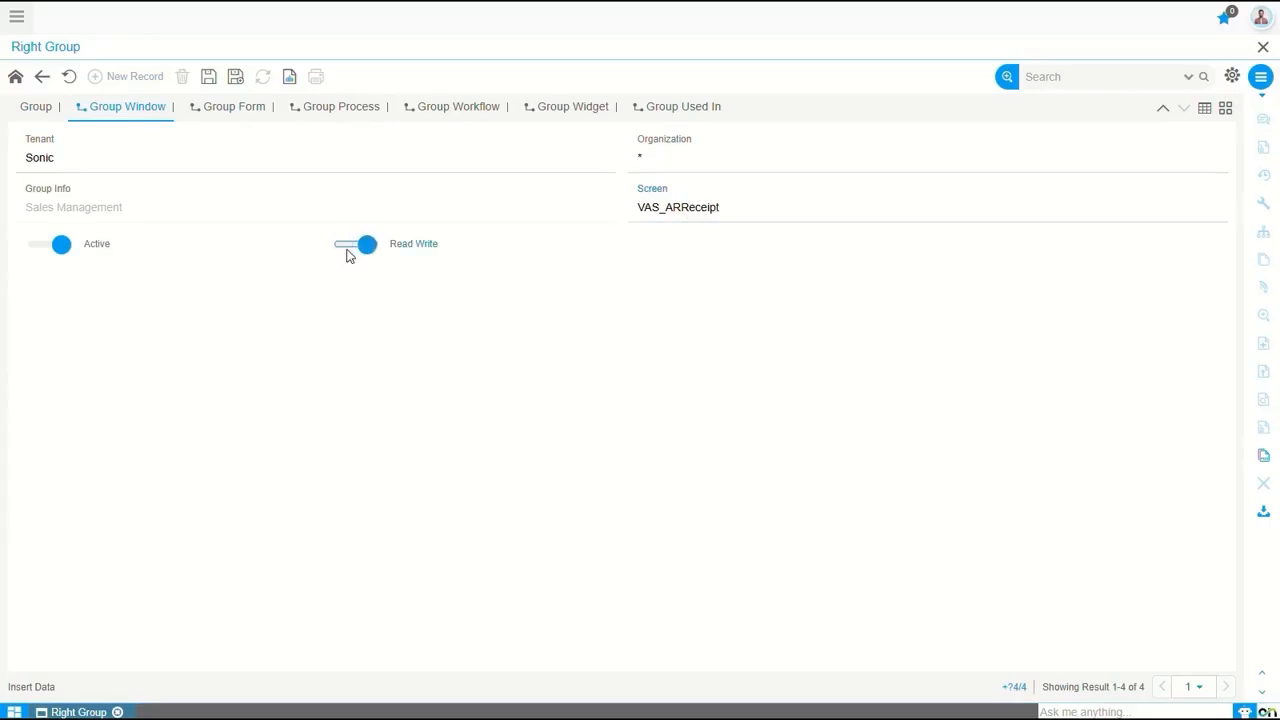
left_click(208, 76)
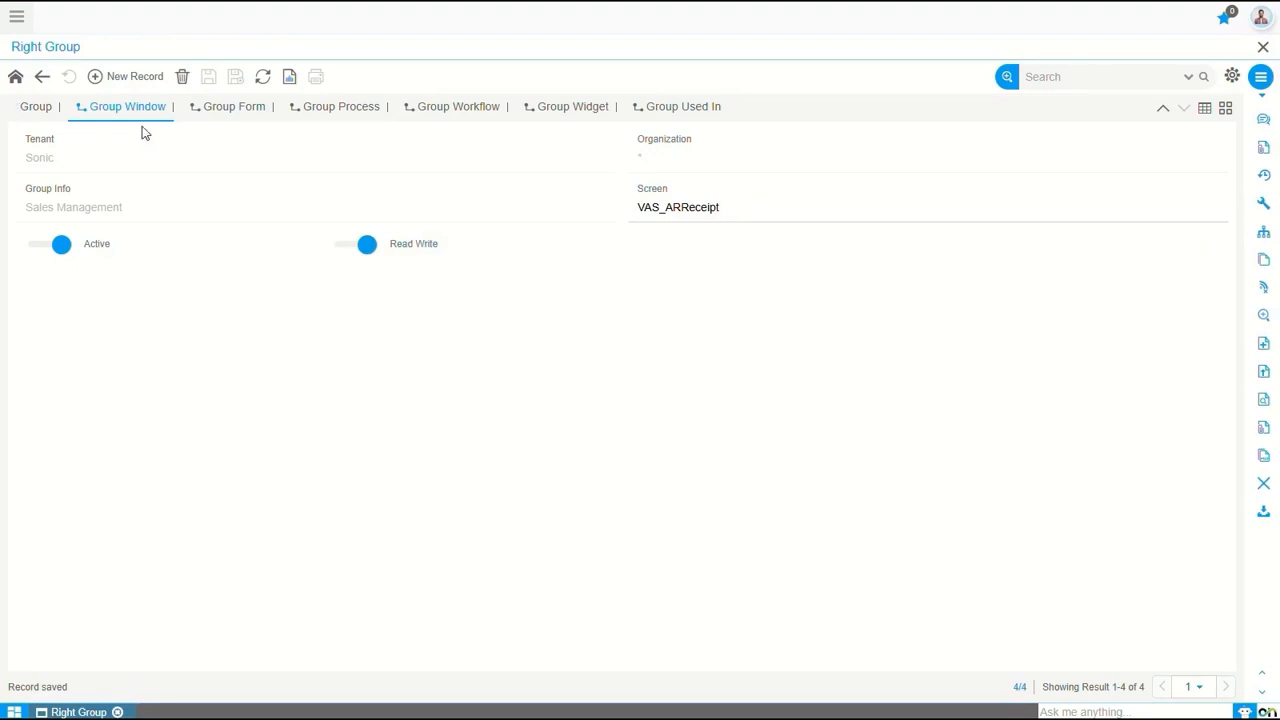
Delete the VAS_ARReceipt screen record from the Sales Management group
left_click(182, 78)
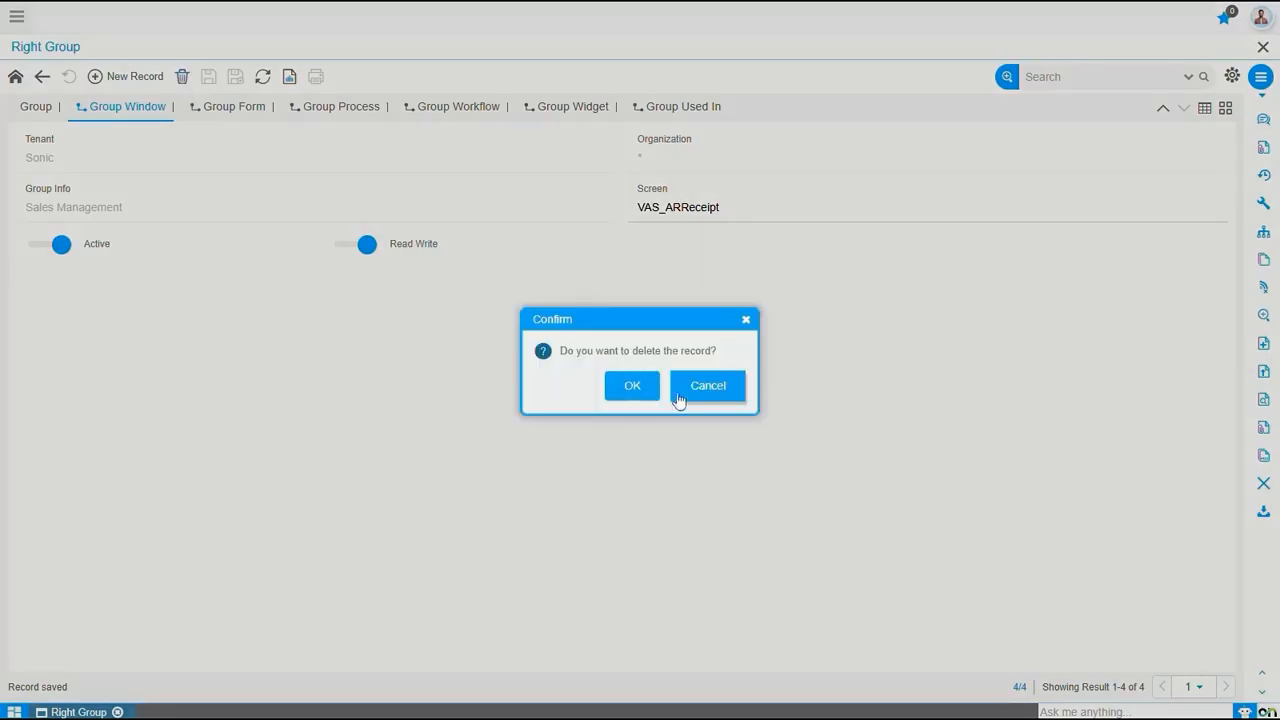
left_click(634, 384)
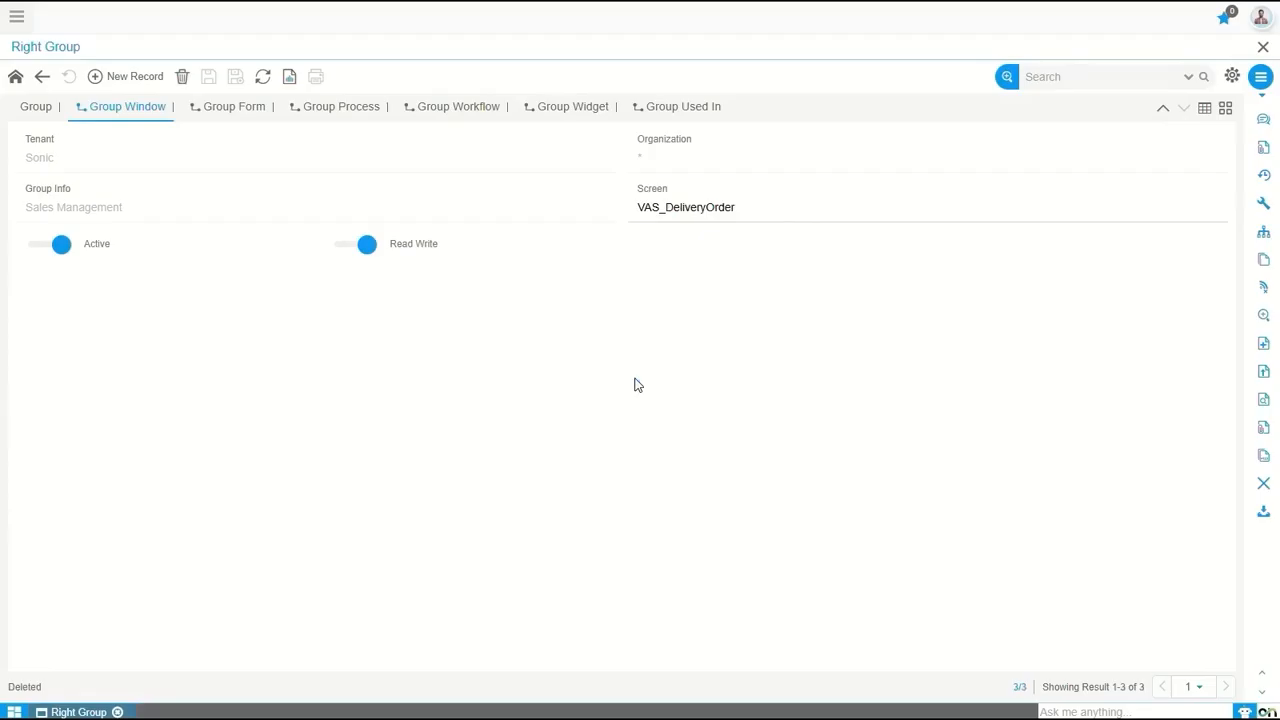
Find the Rights Configurator by searching the application menu for "right" and open it
left_click(16, 16)
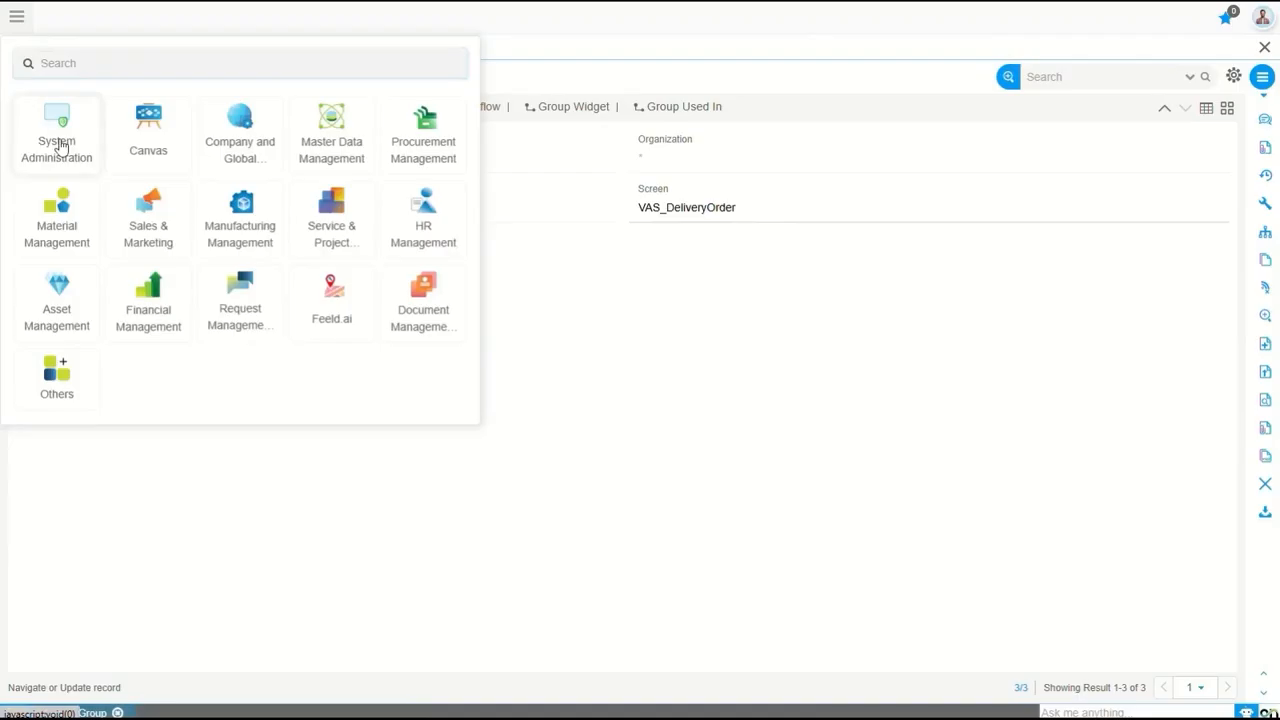
left_click(57, 148)
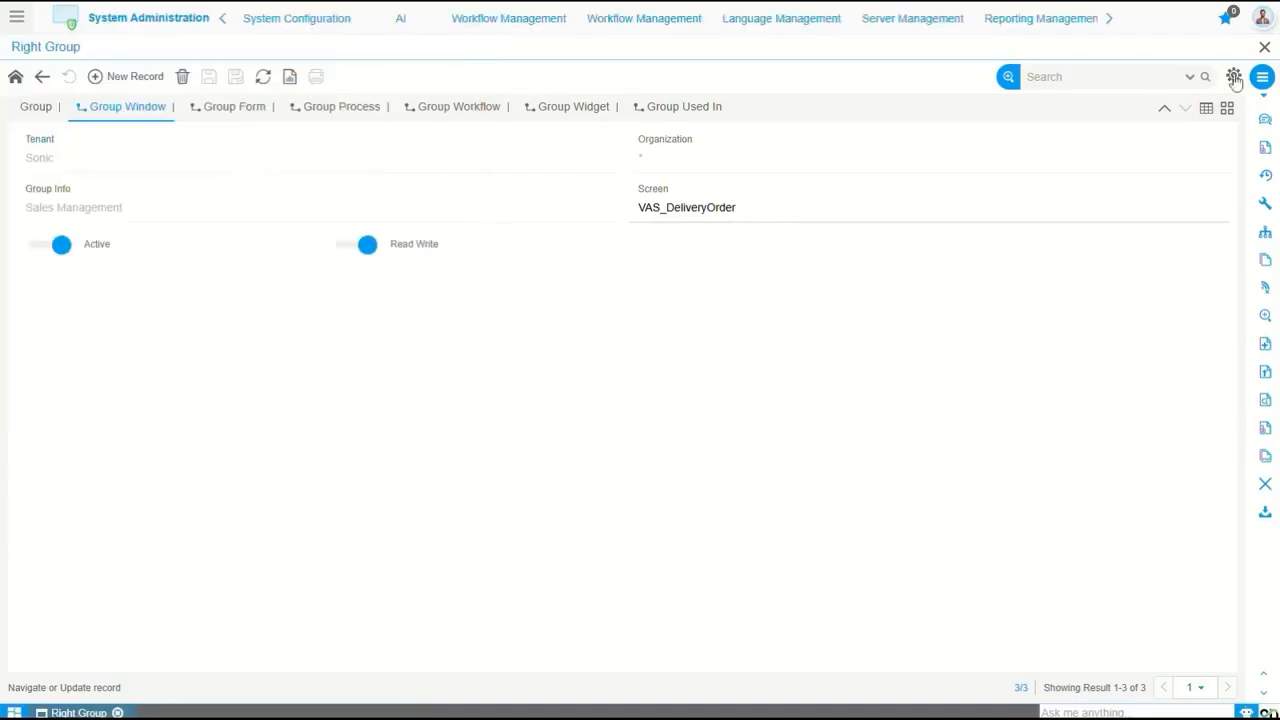
left_click(1106, 22)
left_click(1068, 25)
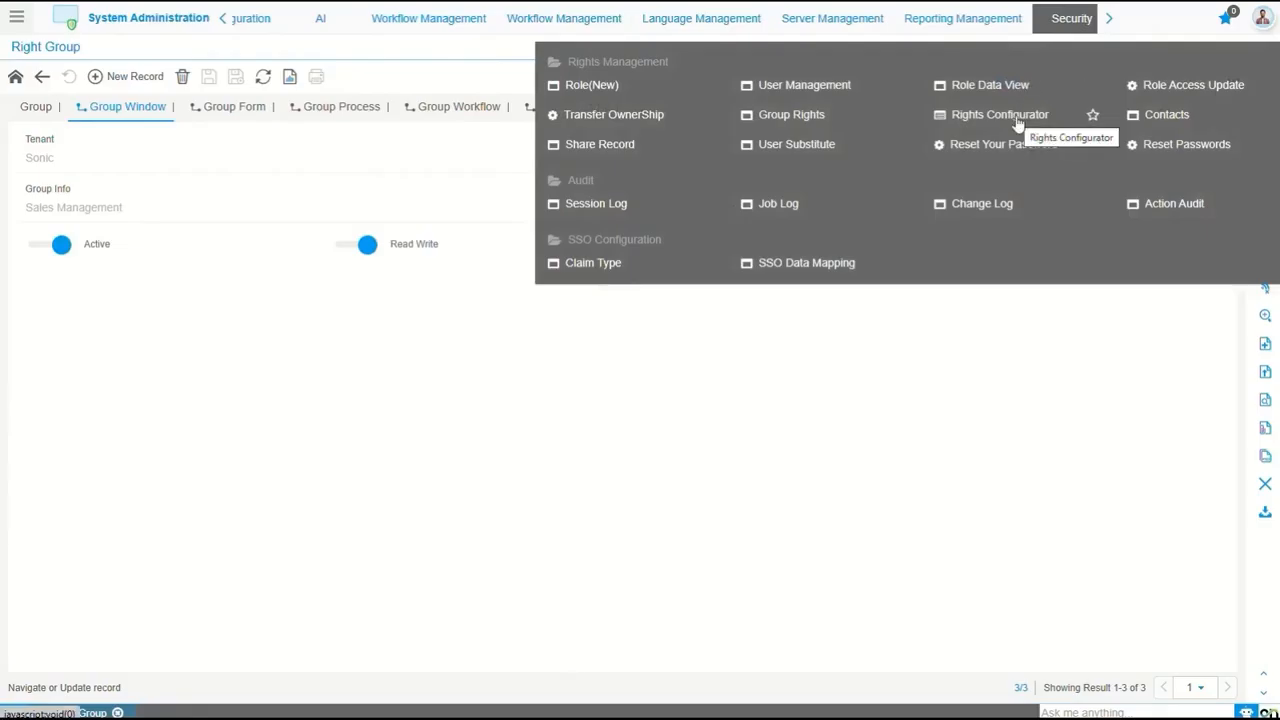
left_click(16, 16)
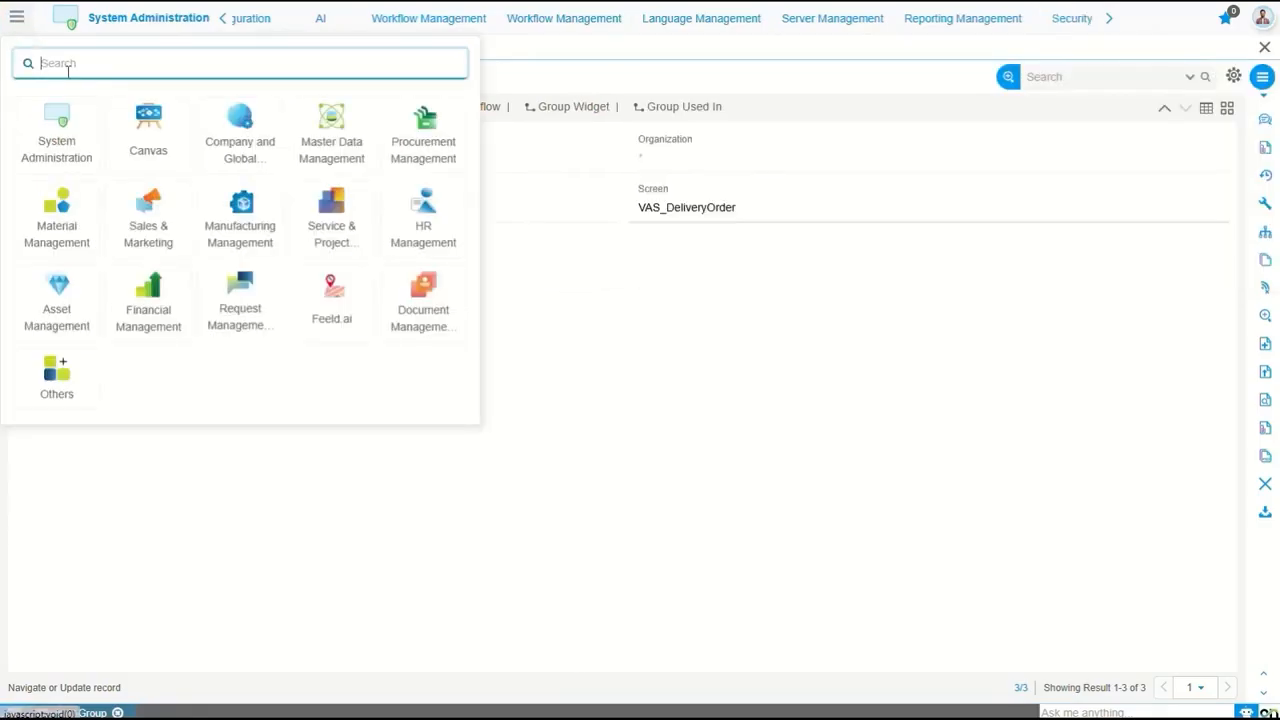
type("right")
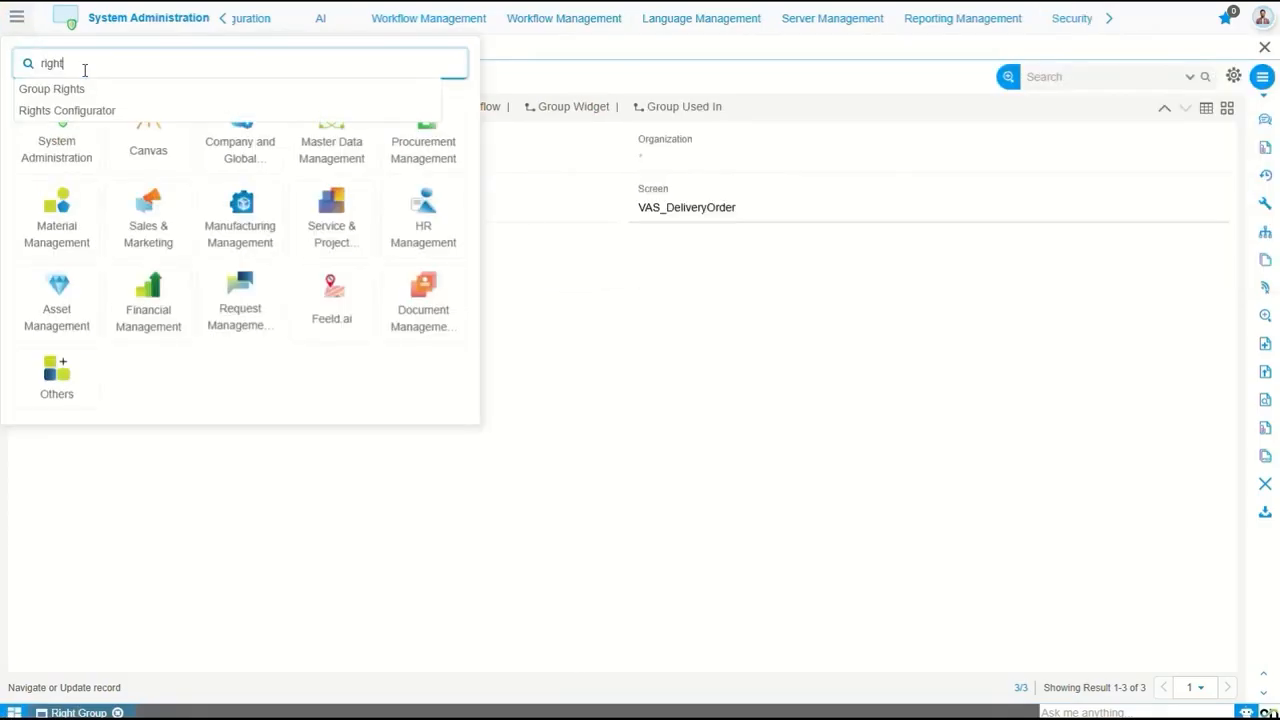
left_click(84, 110)
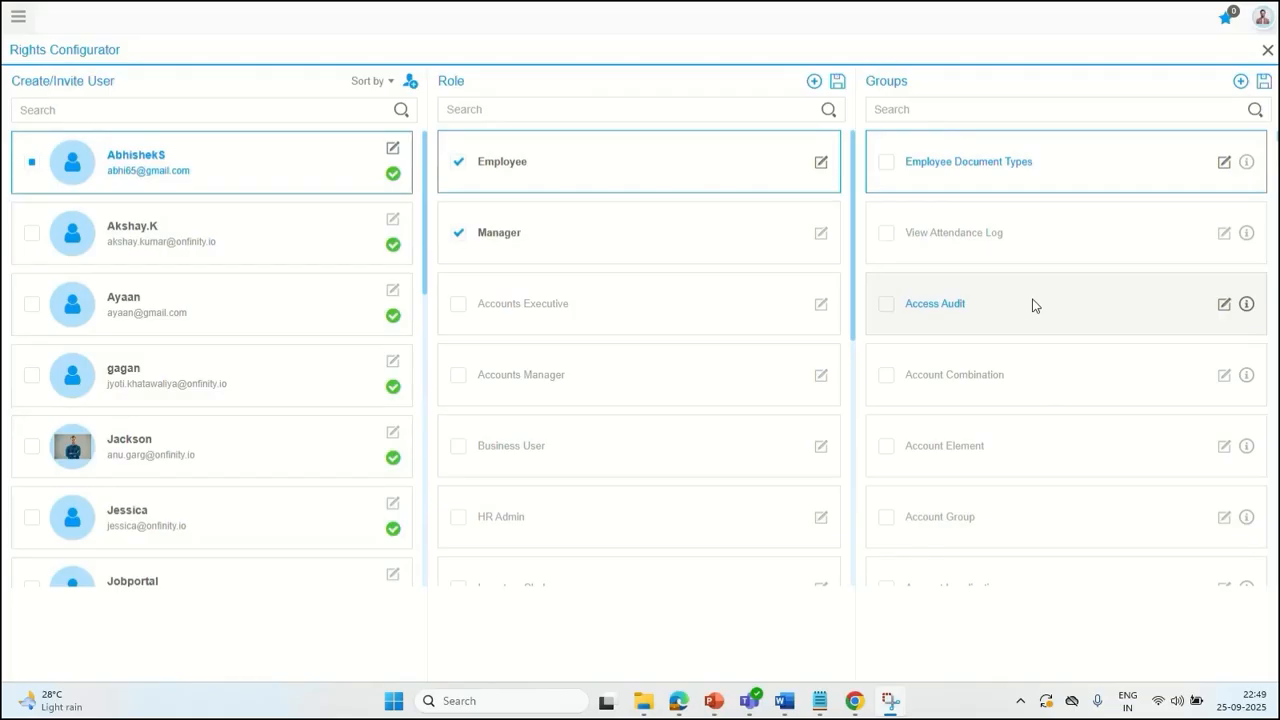
Find the sales user by name, assign the Sales Management and Sales Order groups to the Sales Executive role, and save
left_click(103, 111)
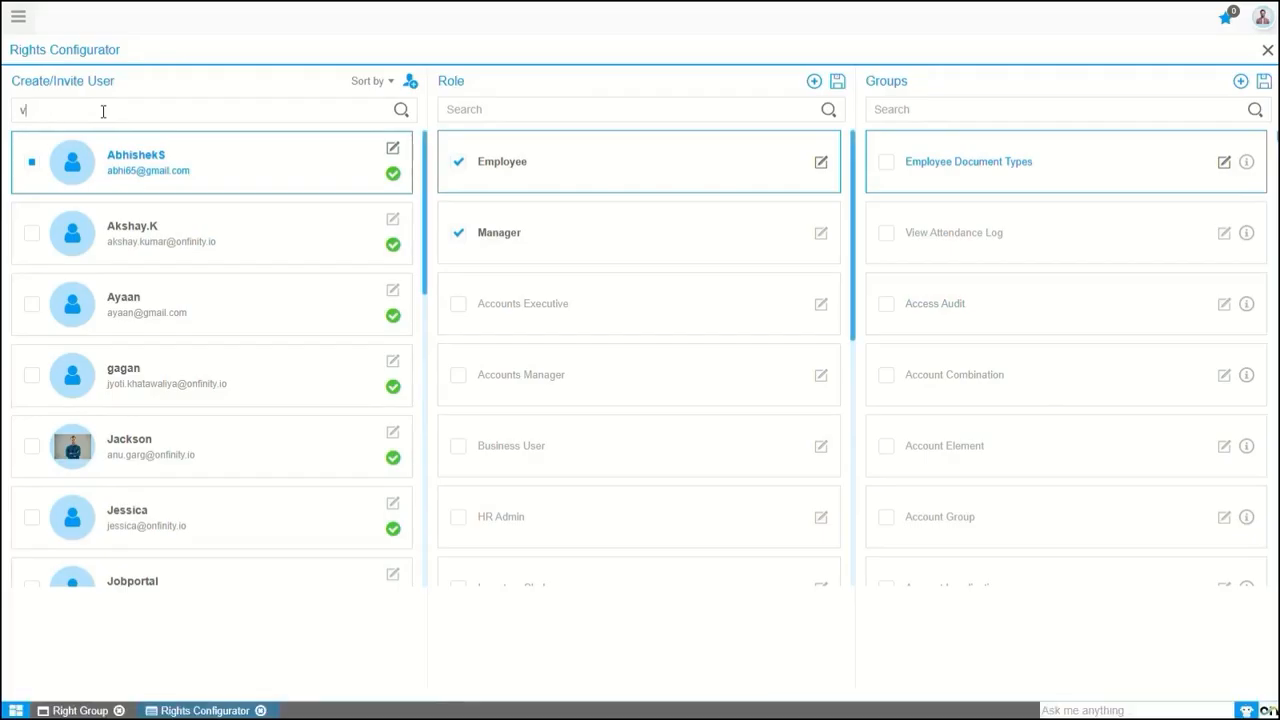
type("vinod")
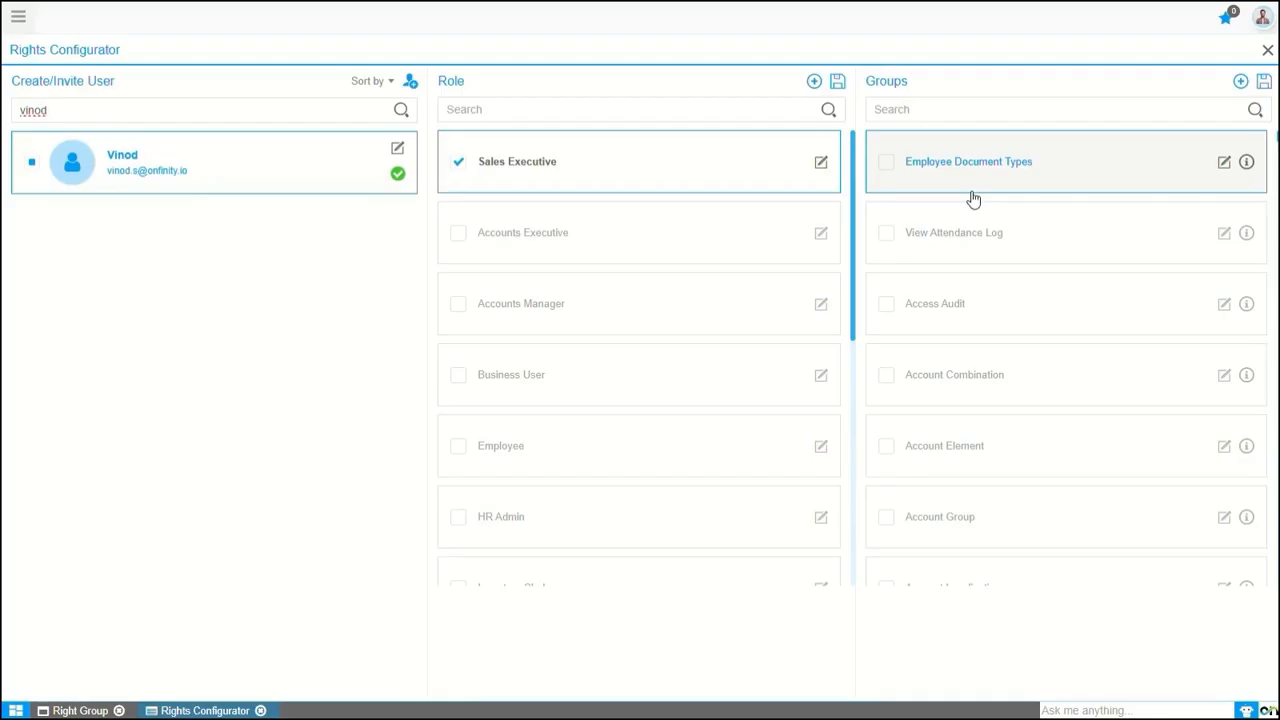
left_click(925, 110)
type("sales")
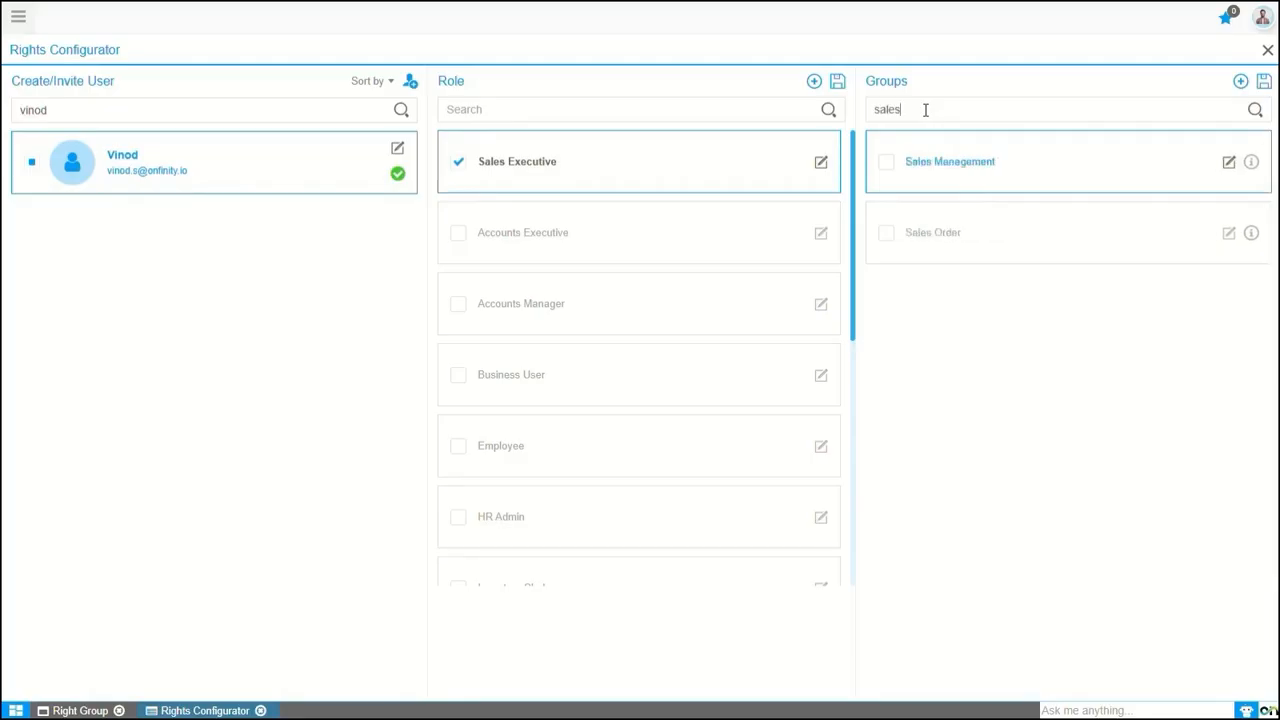
left_click(886, 163)
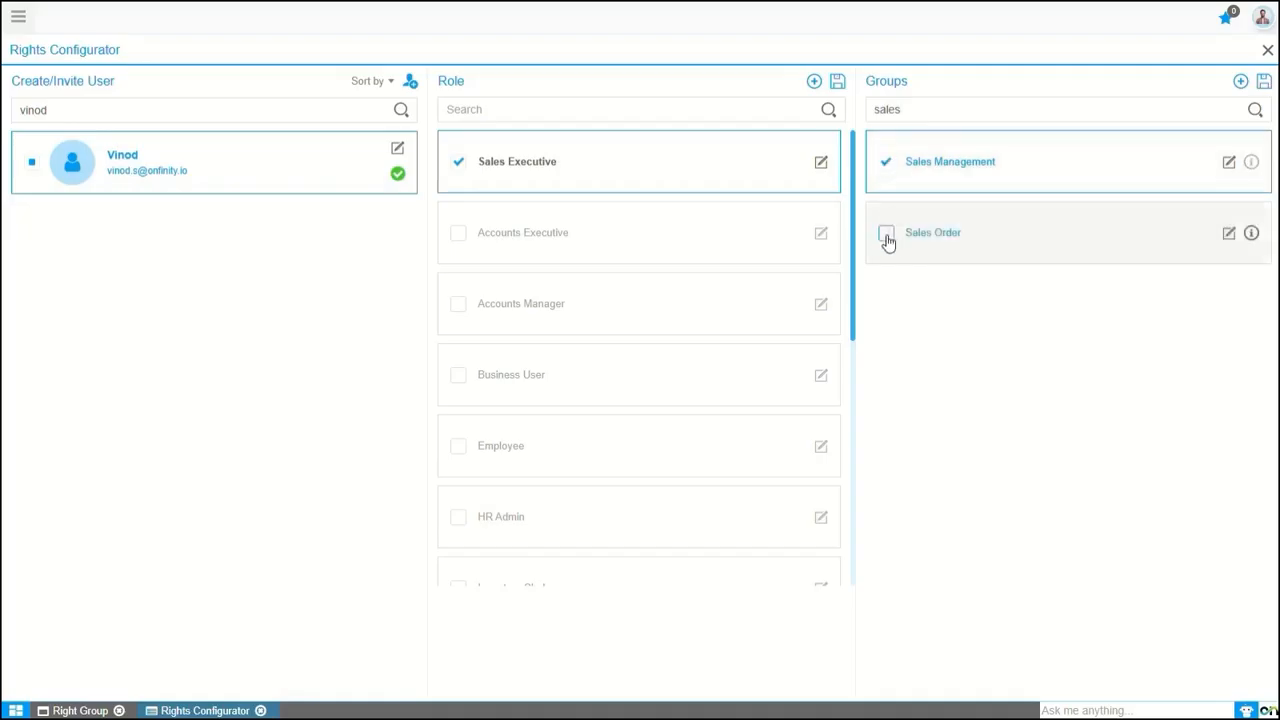
left_click(886, 234)
left_click(1263, 82)
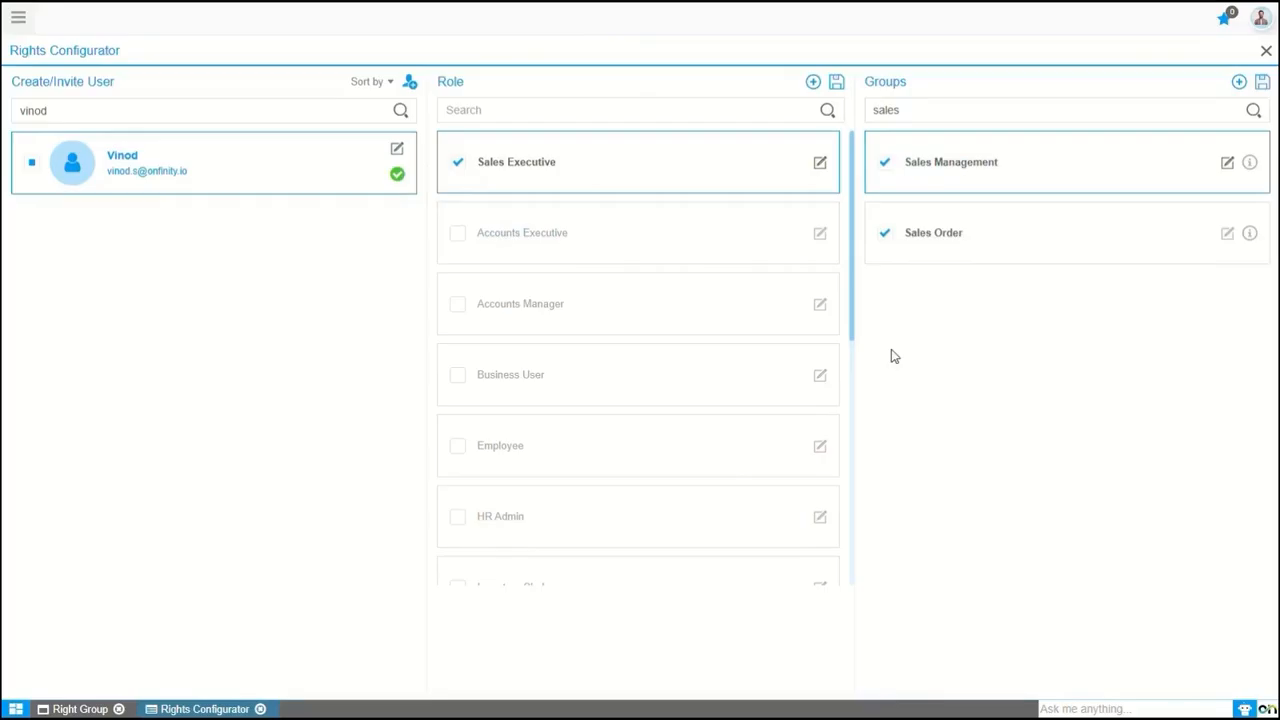
Open the Role screen, find the Sales Executive role by searching "sales e", and view its Window Access
left_click(18, 17)
type("role")
left_click(72, 134)
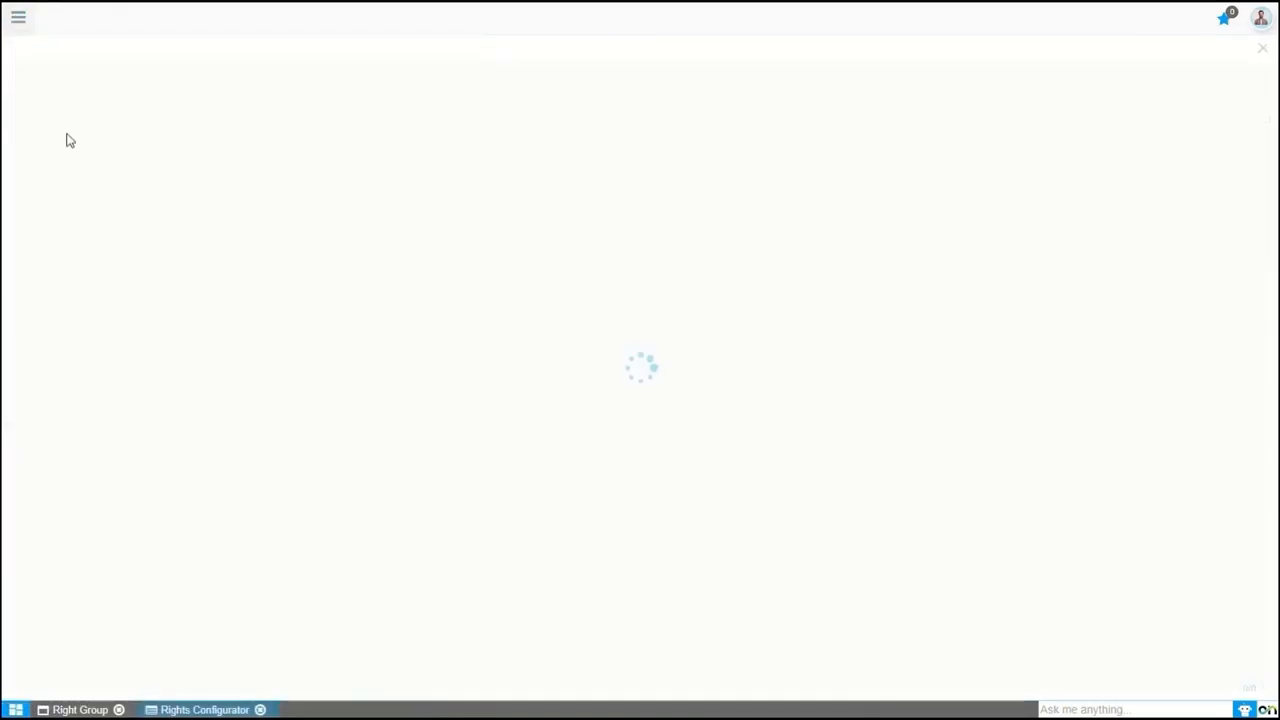
left_click(1046, 76)
type("sales e")
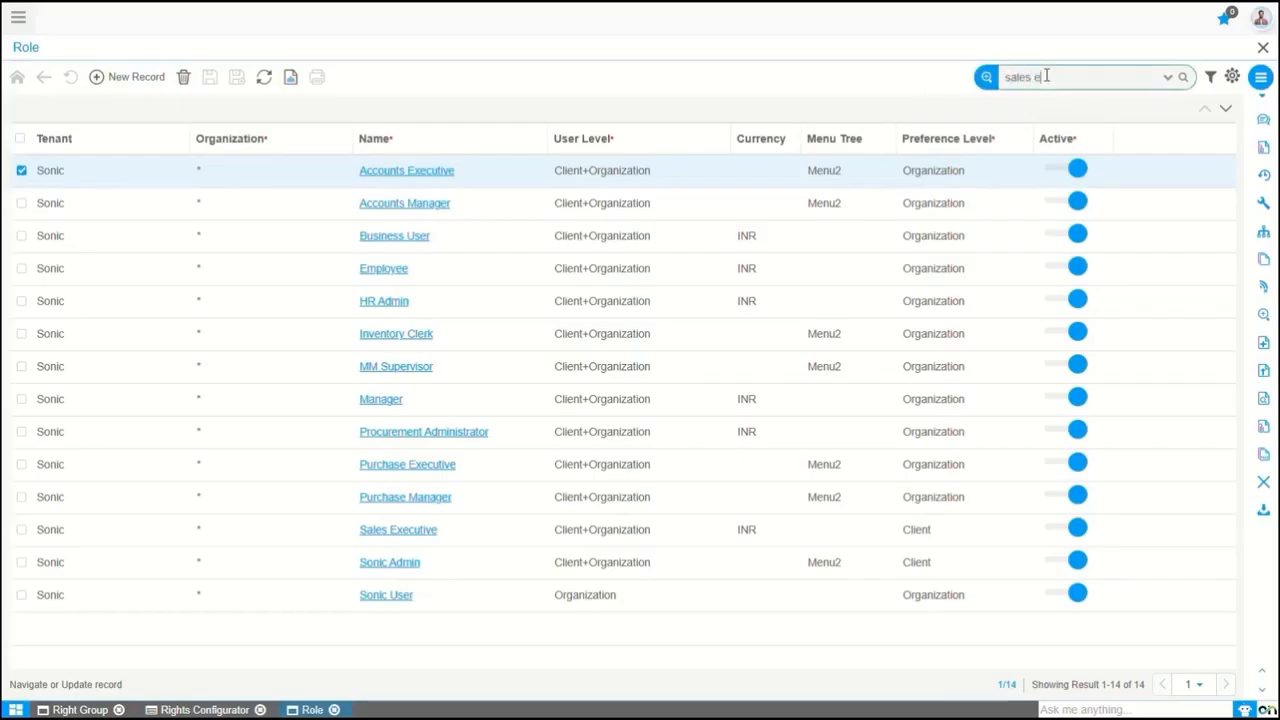
left_click(413, 178)
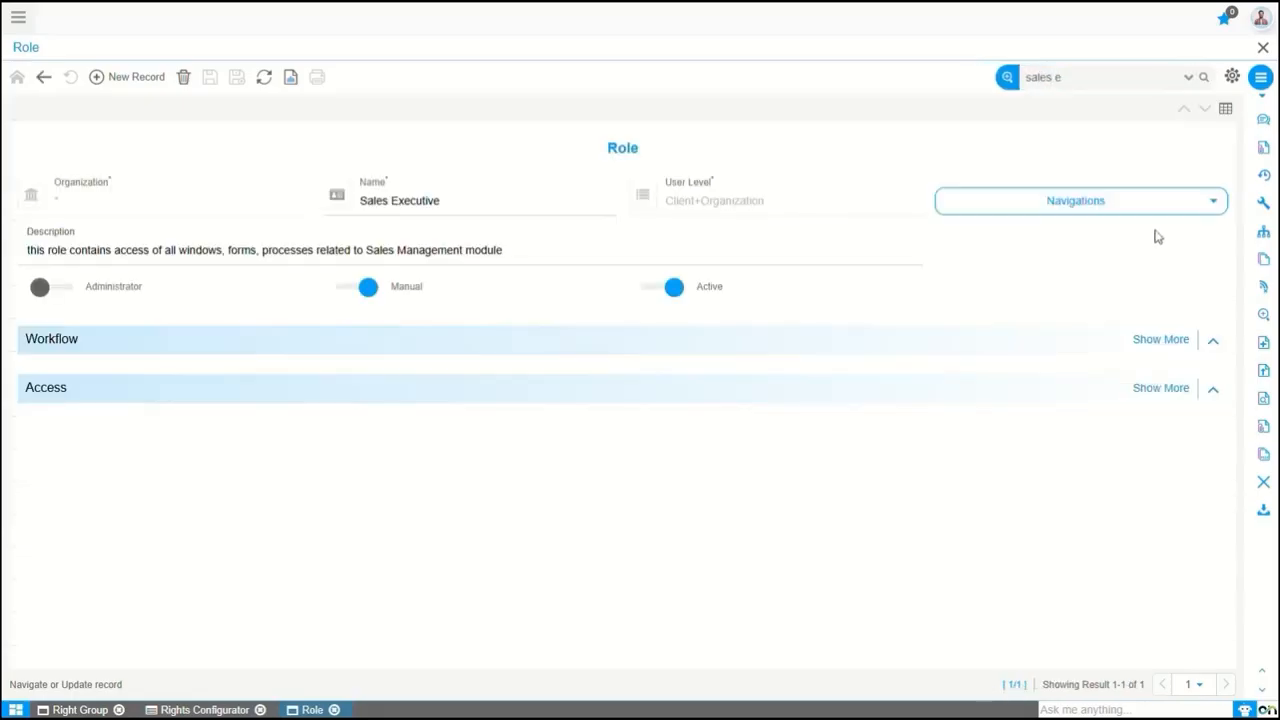
left_click(1131, 205)
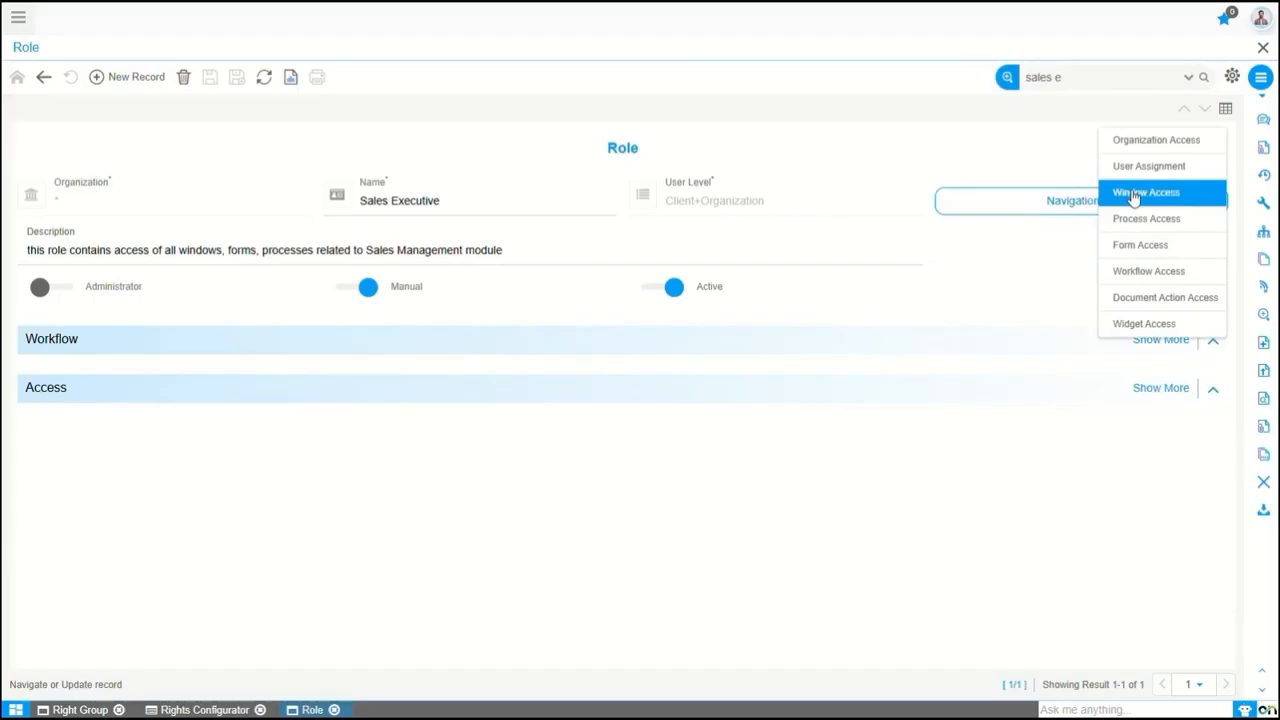
left_click(1134, 193)
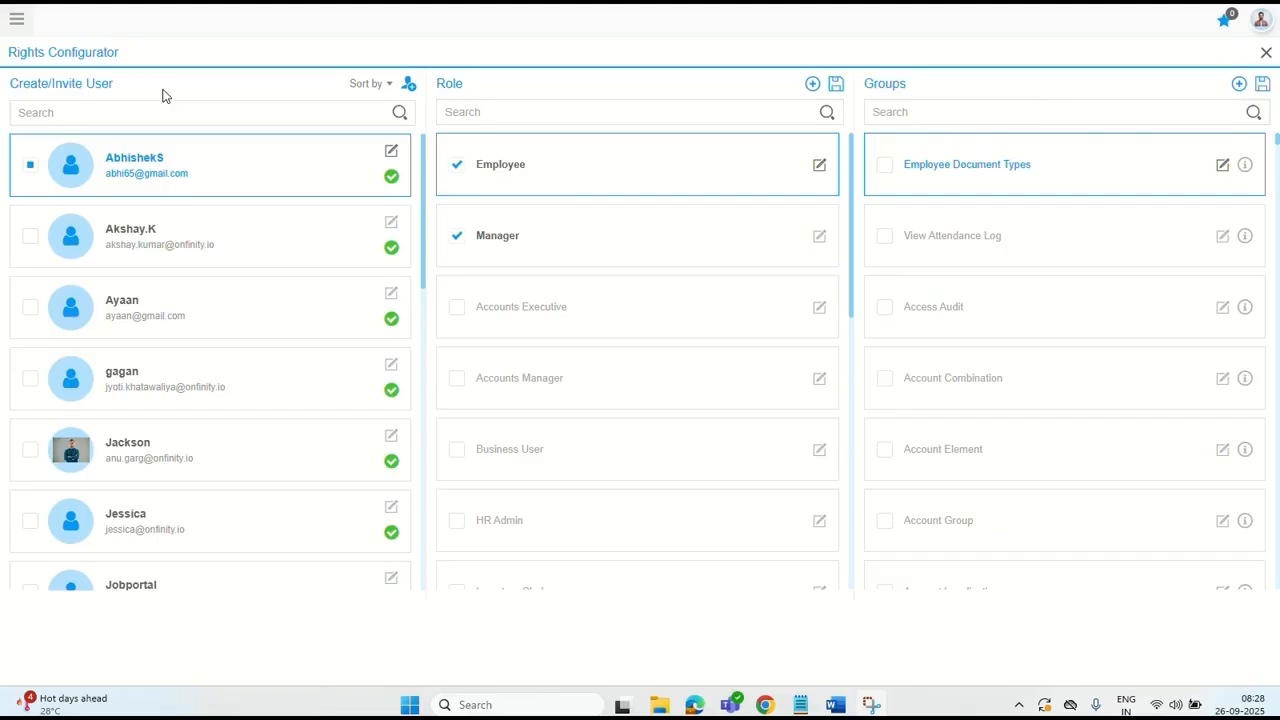
Start creating a new user in the Rights Configurator with the user's email address
left_click(409, 85)
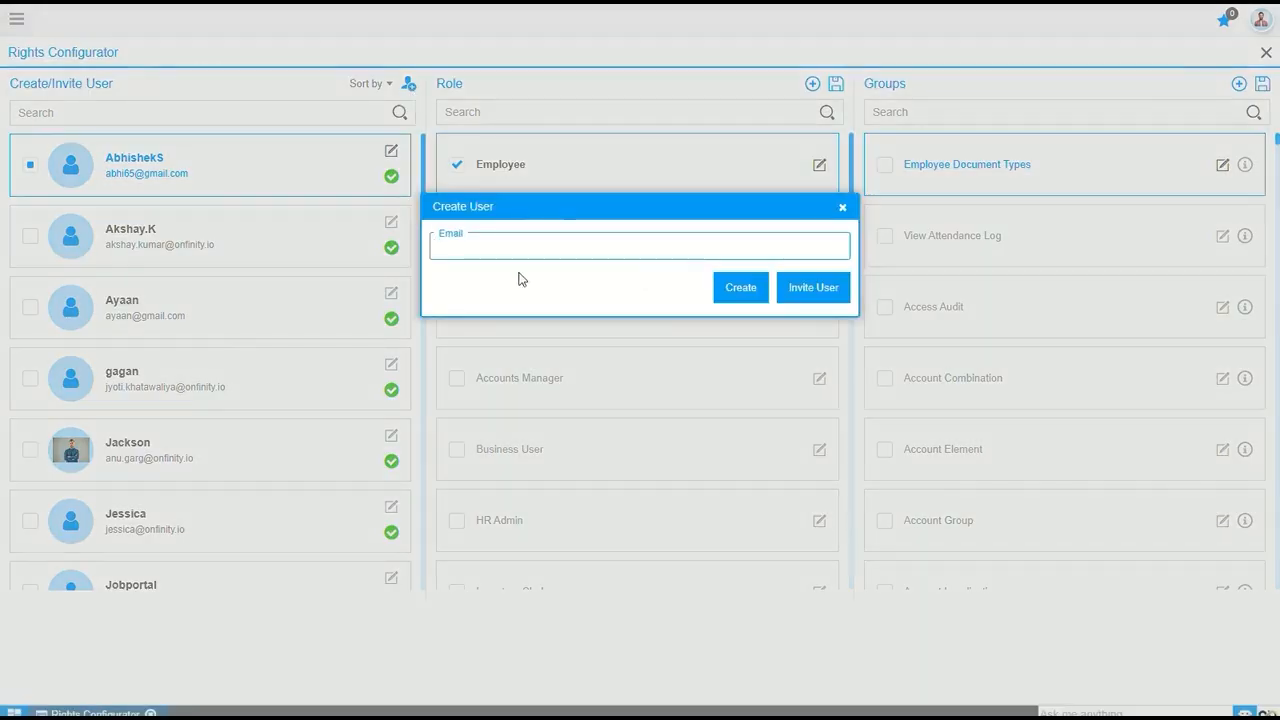
left_click(545, 245)
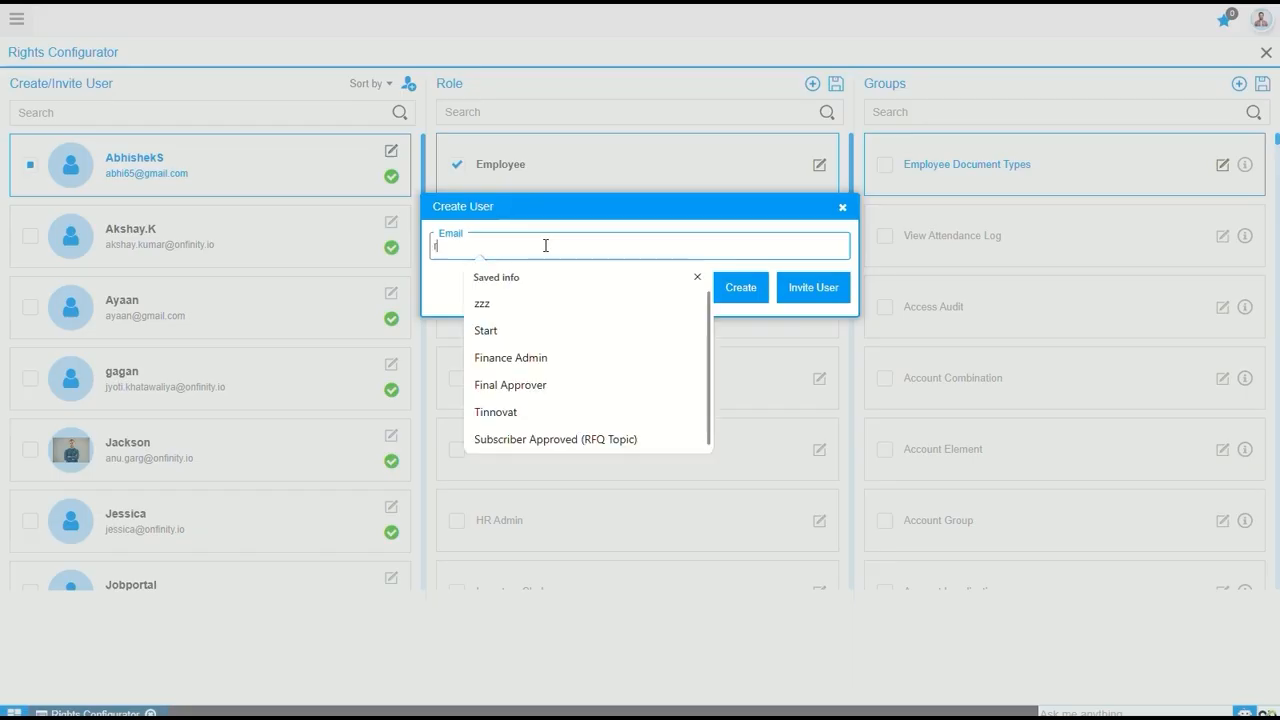
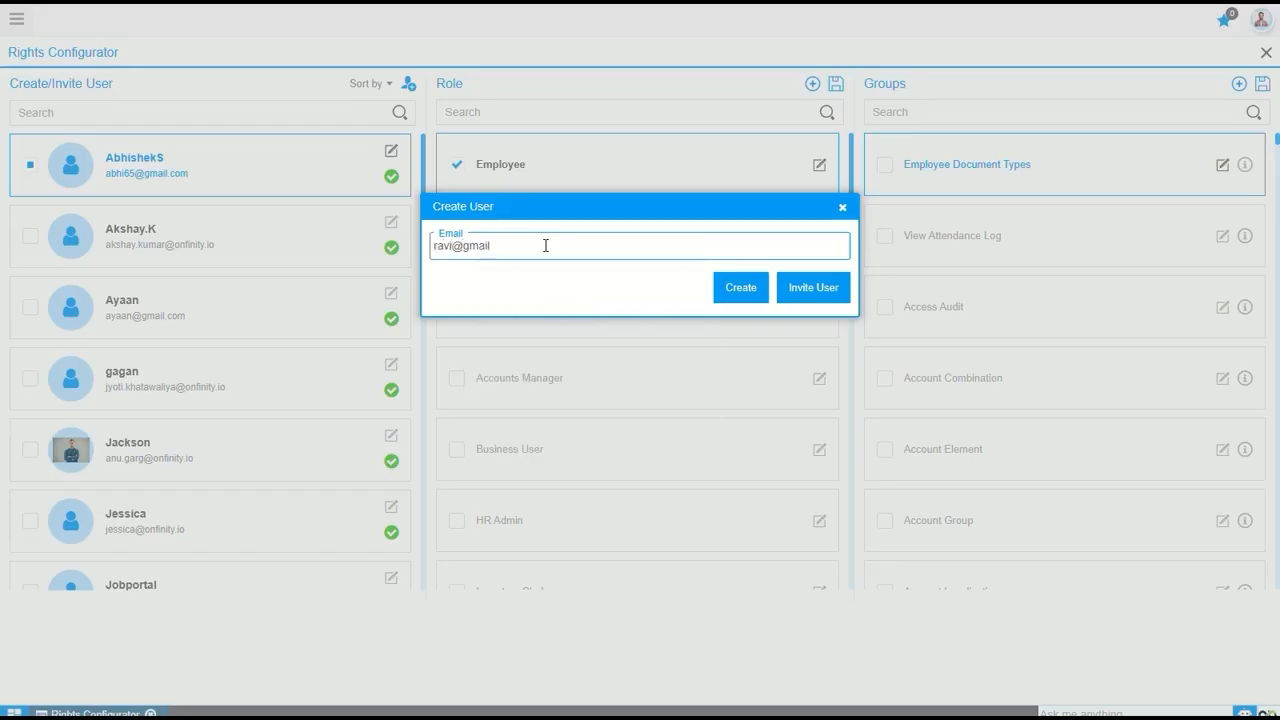
left_click(739, 290)
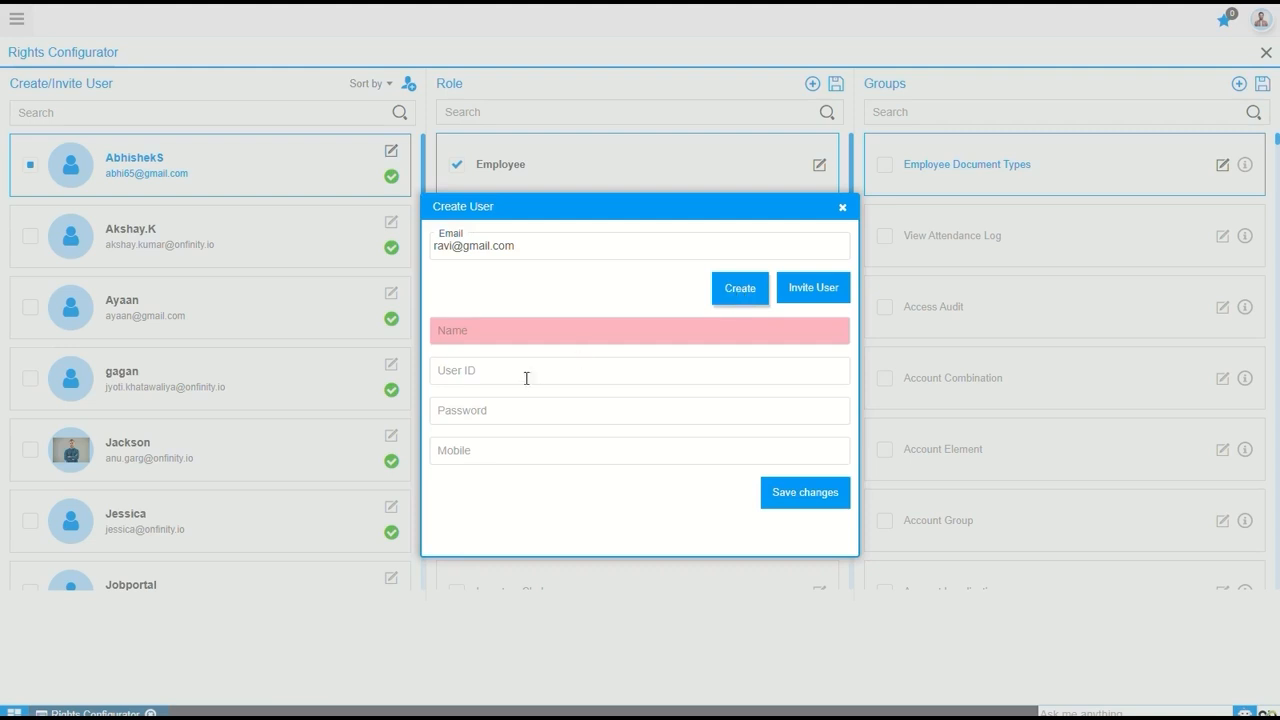
Fill in the new user's name, user ID and account password, and save the user
left_click(481, 332)
type("Ravi")
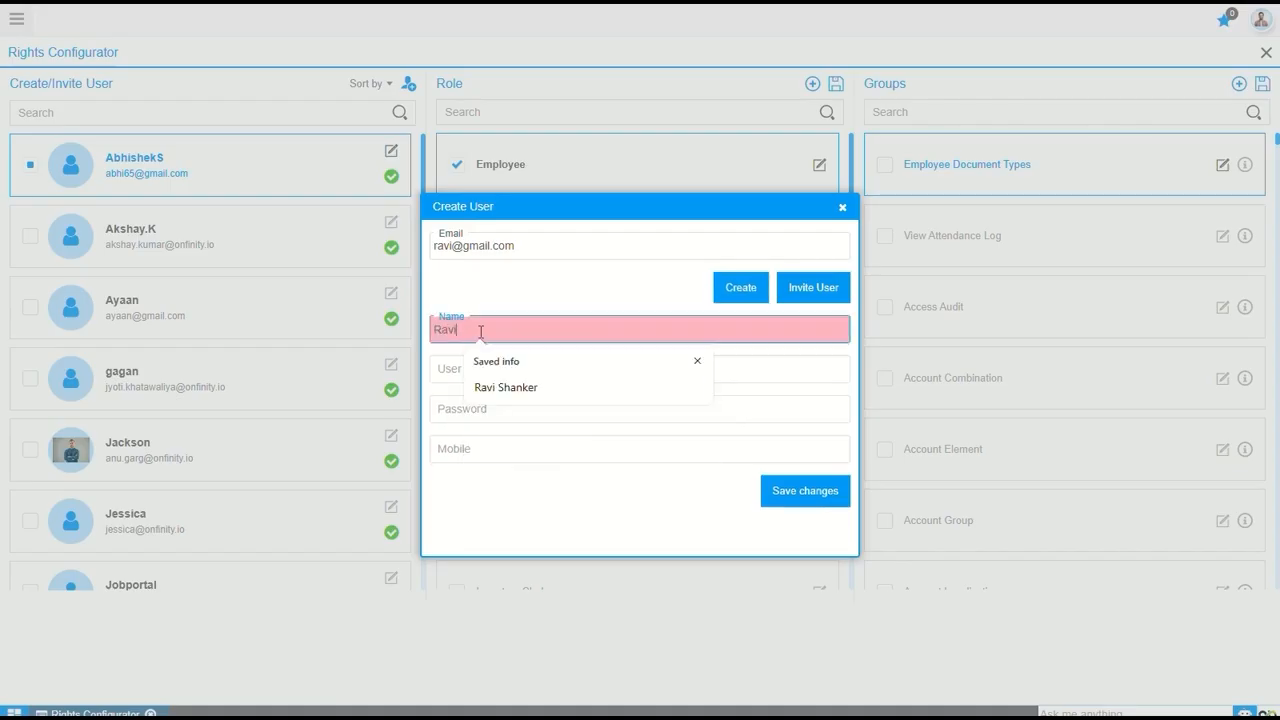
key("Tab")
type("Ravi")
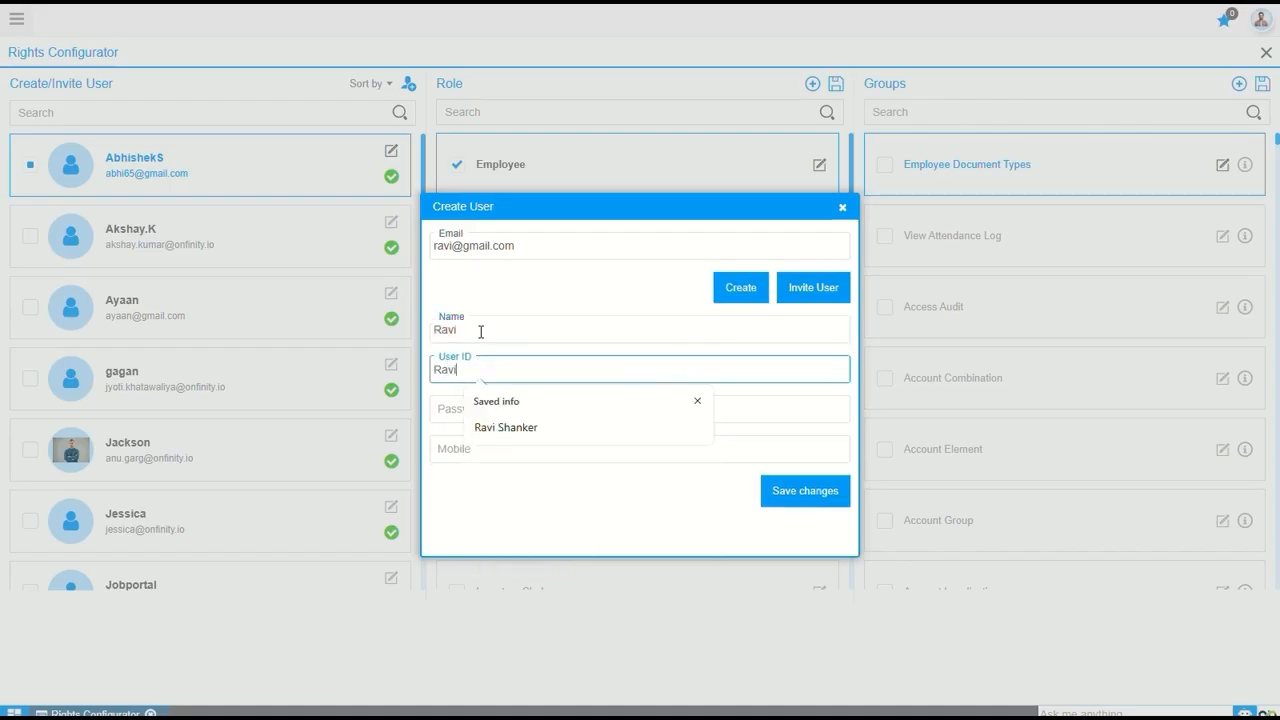
key("Tab")
type("12345678")
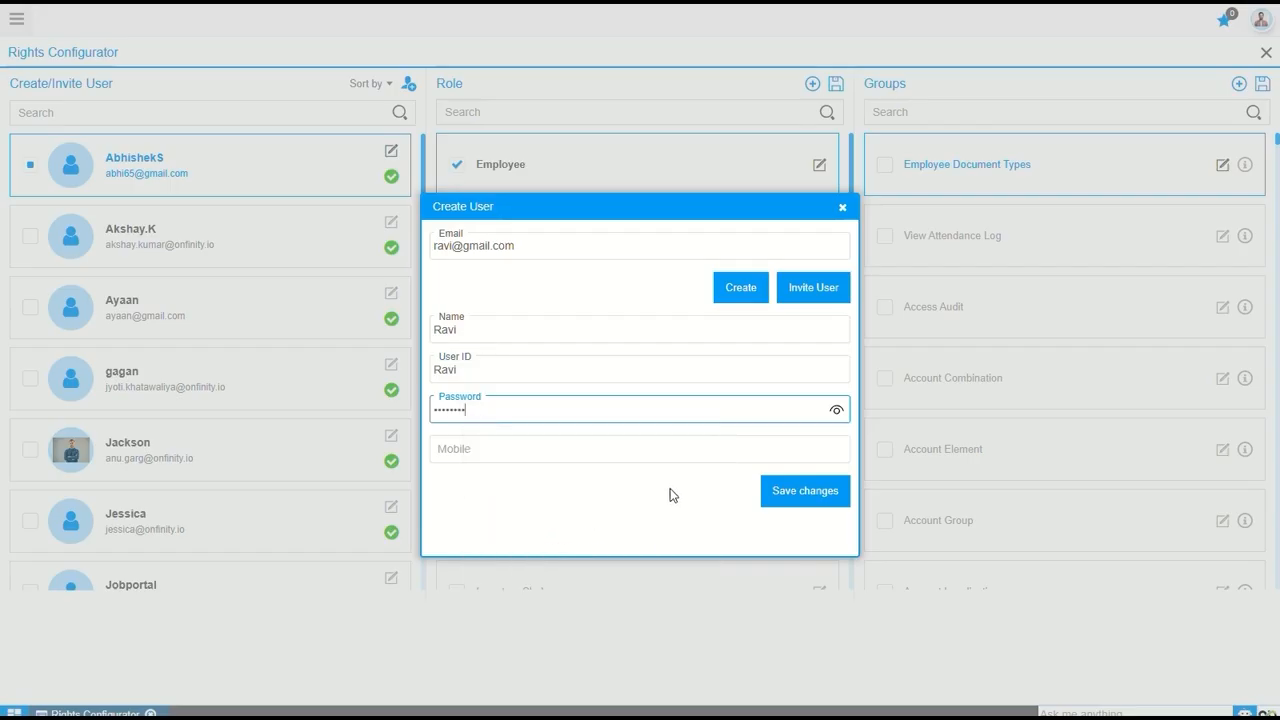
left_click(795, 498)
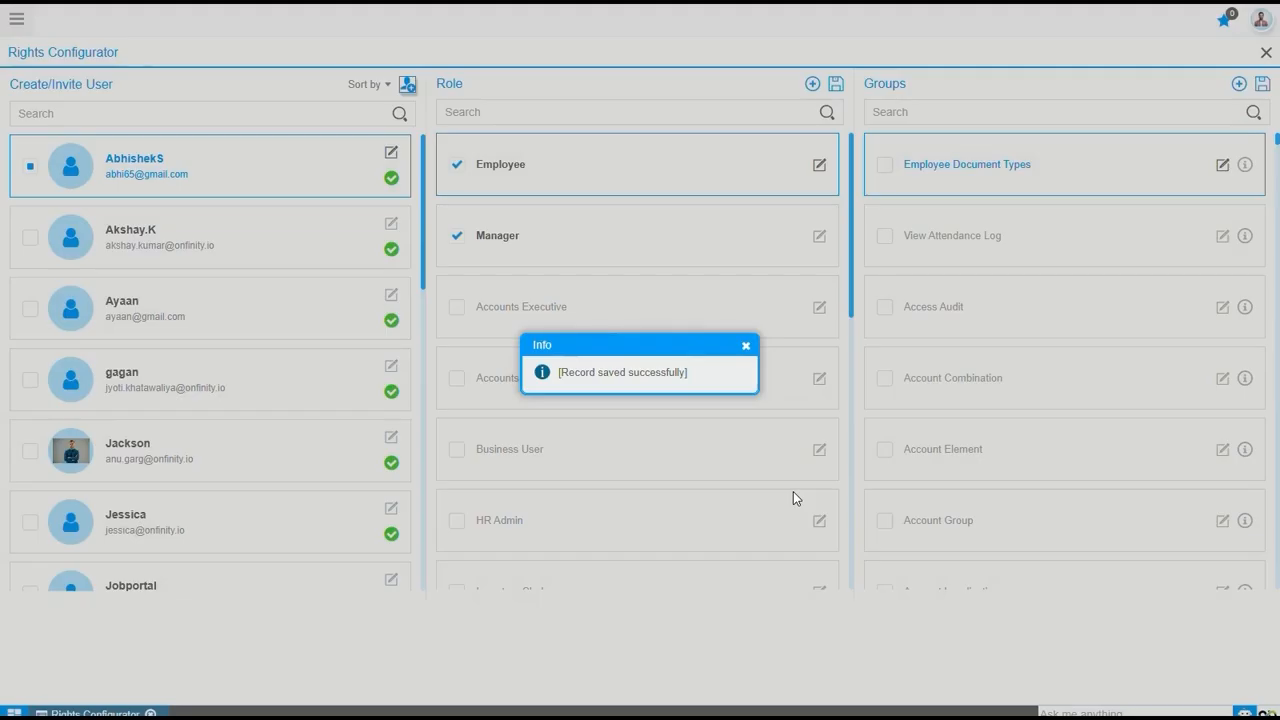
left_click(745, 345)
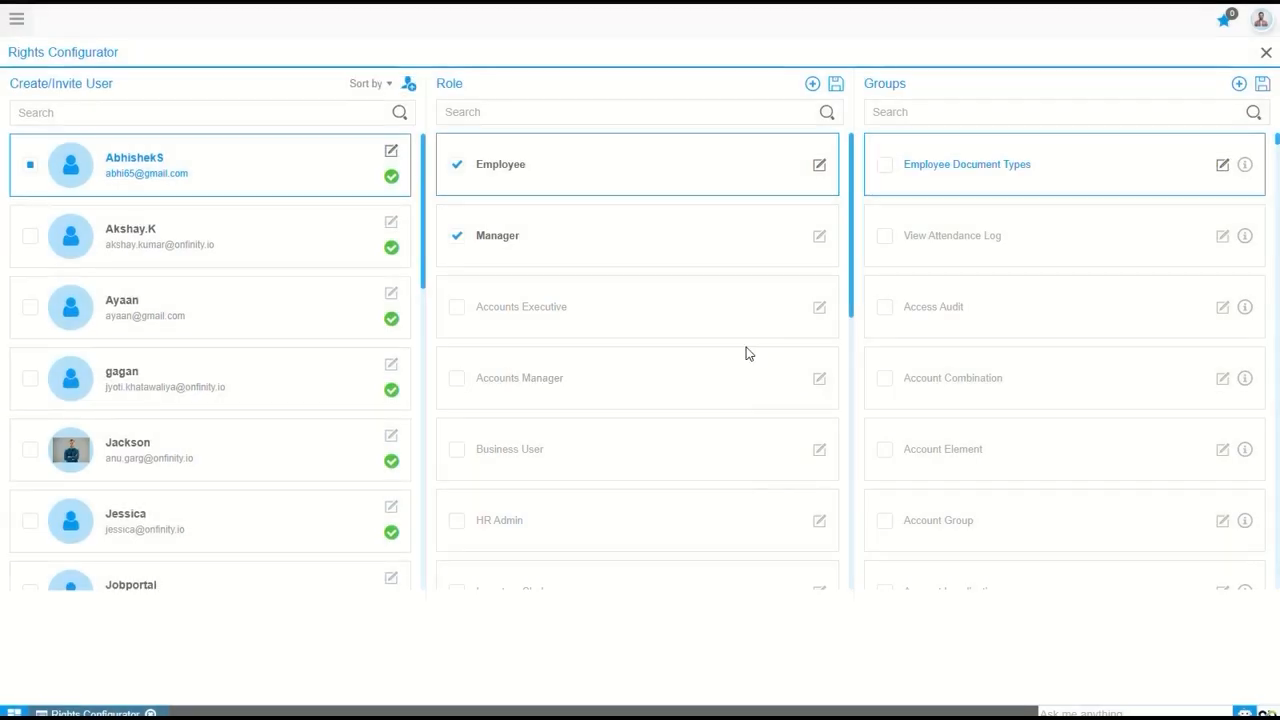
Open User Management by searching the application menu for "user m" and find the new user by first name
left_click(18, 22)
left_click(91, 63)
type("user m")
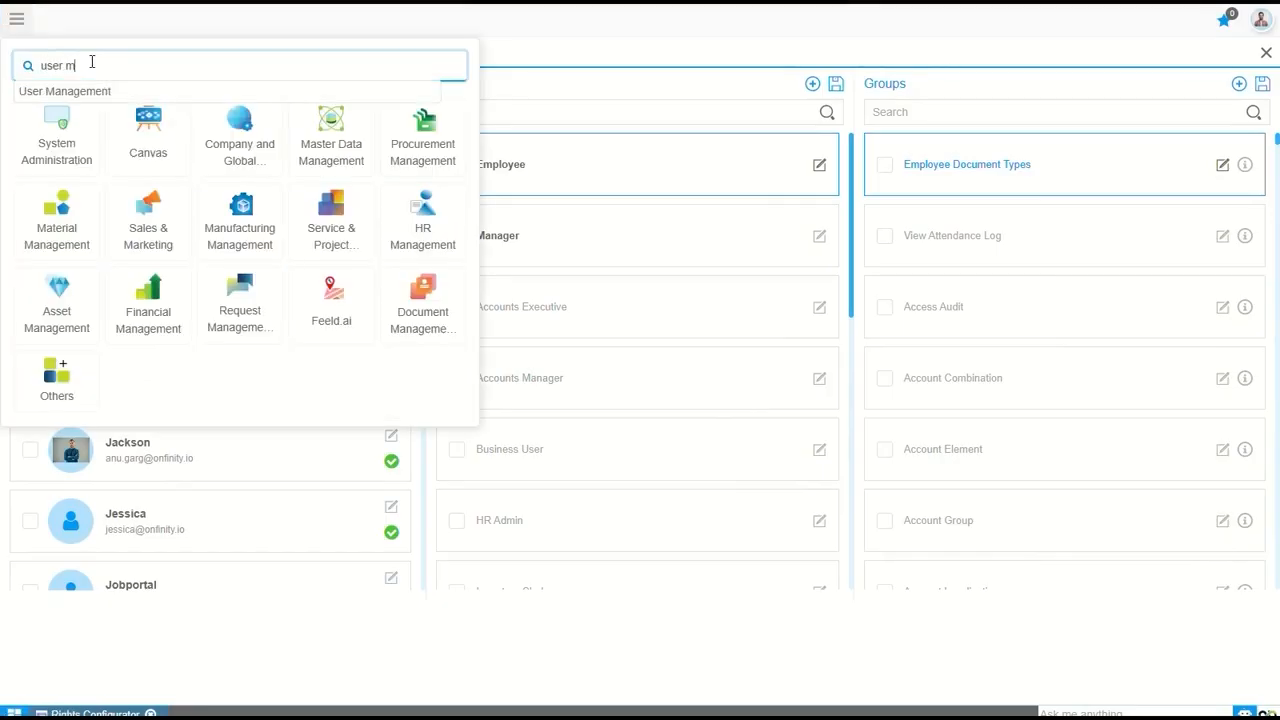
left_click(57, 92)
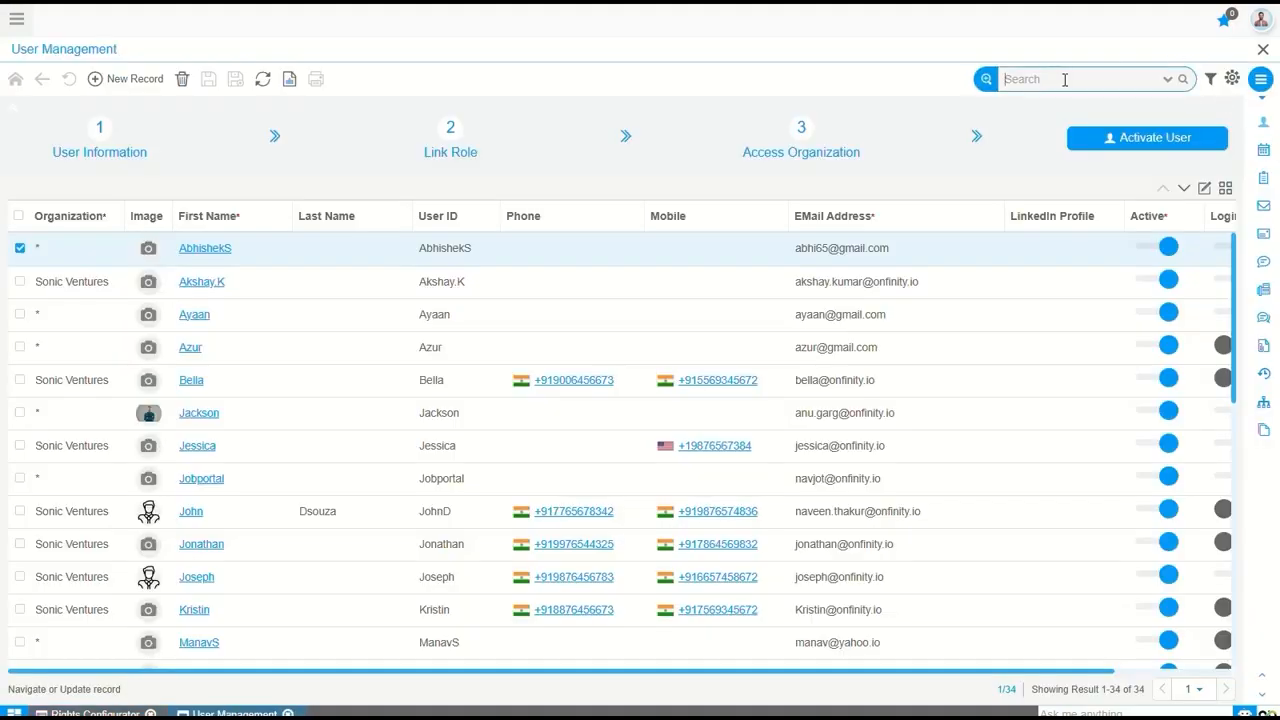
left_click(1065, 79)
type("ravi")
key("Return")
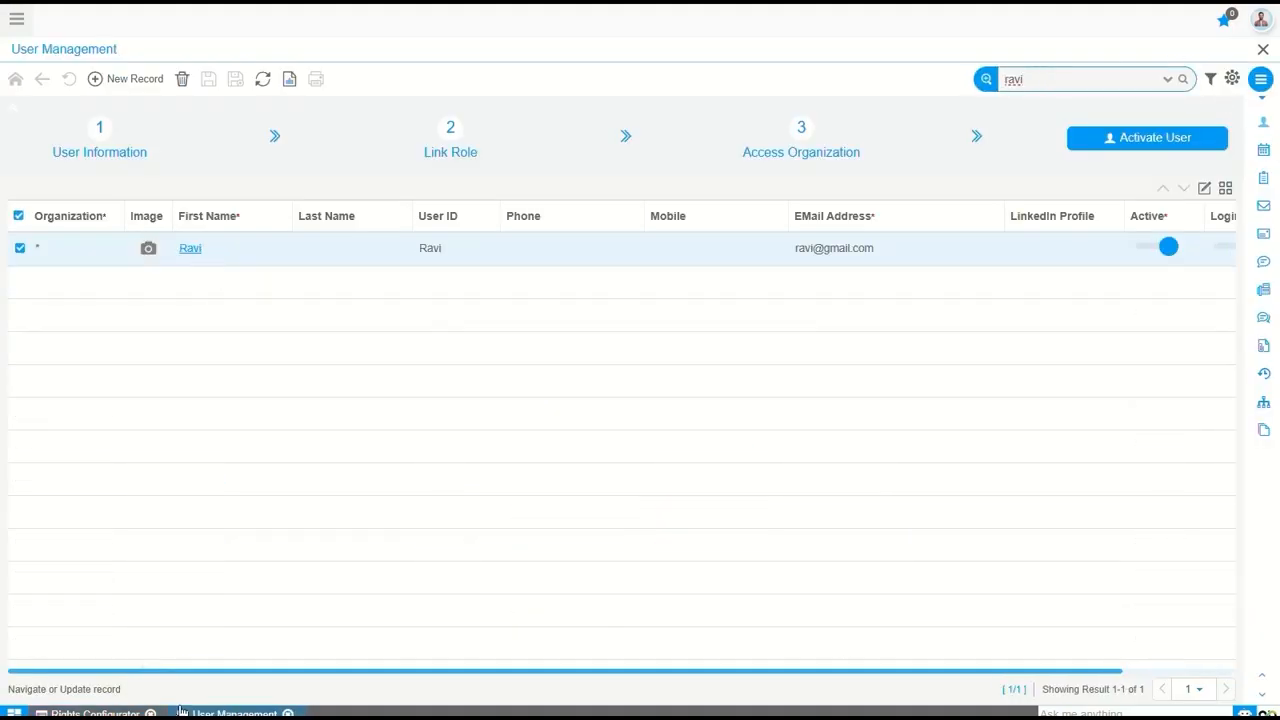
Prepare a user invitation in the Rights Configurator with the user's email and the Accounts Executive and Accounts Manager roles, and close the dialog
left_click(105, 712)
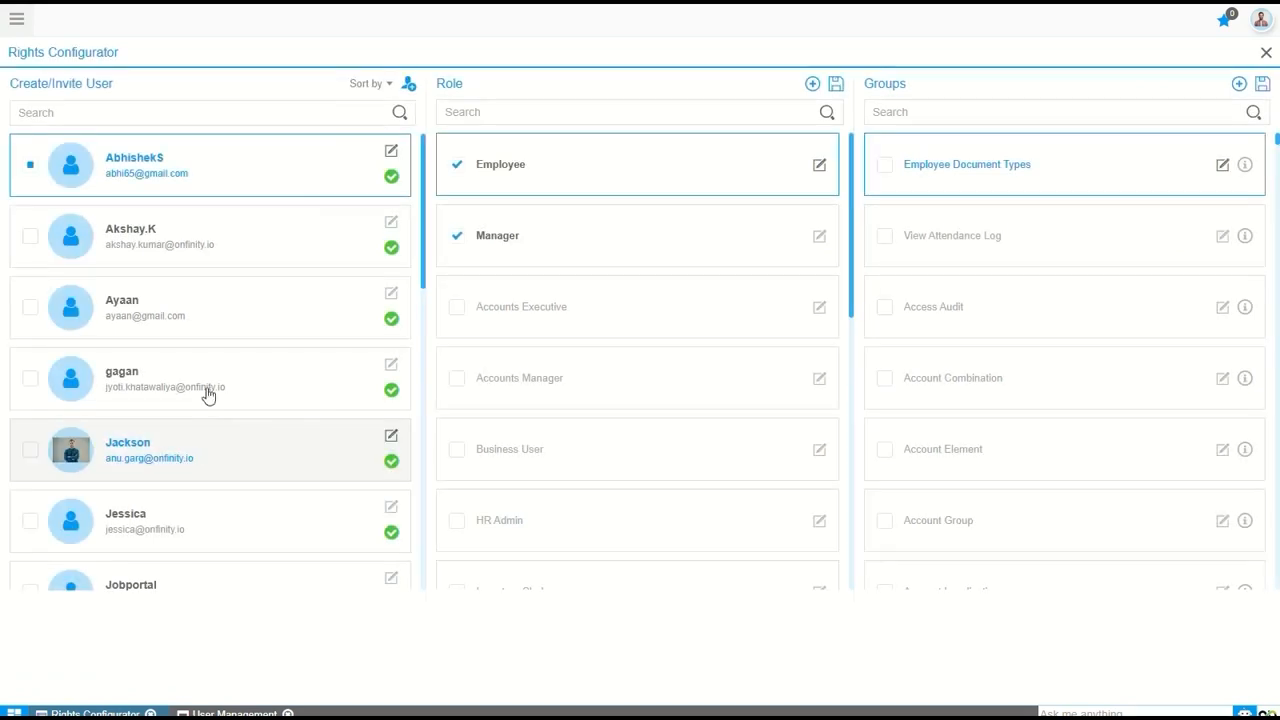
left_click(408, 84)
left_click(539, 245)
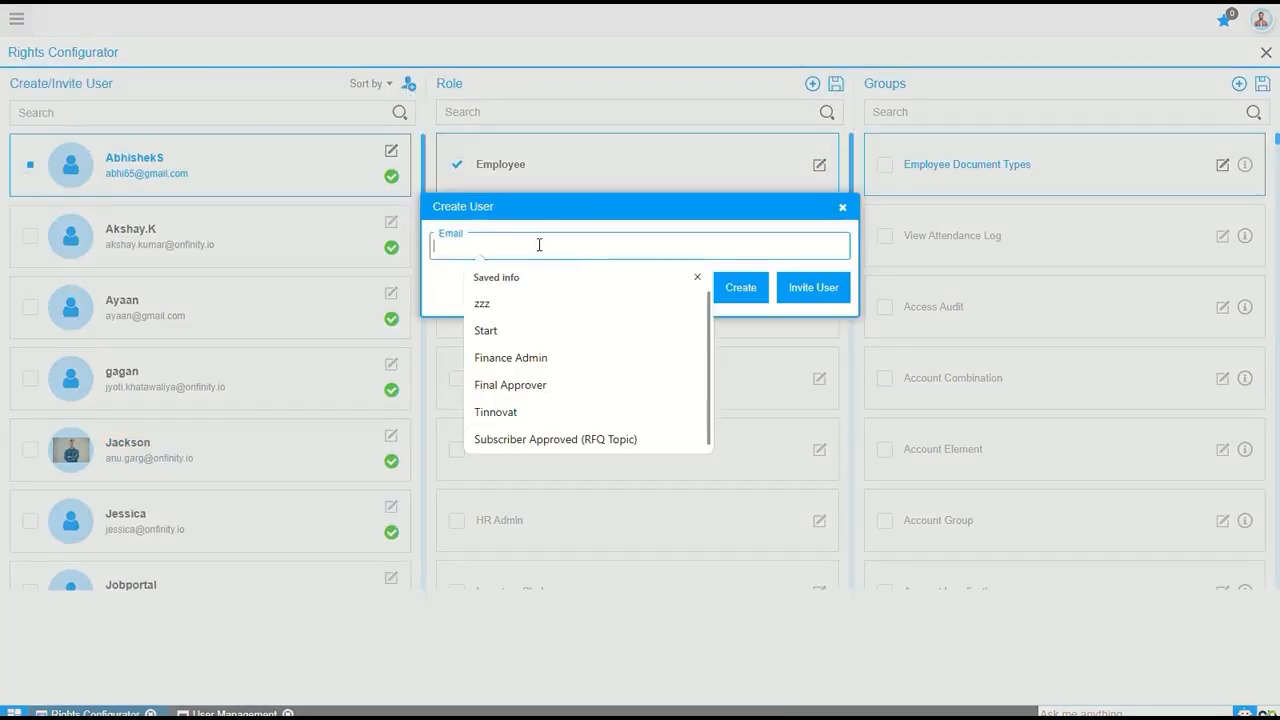
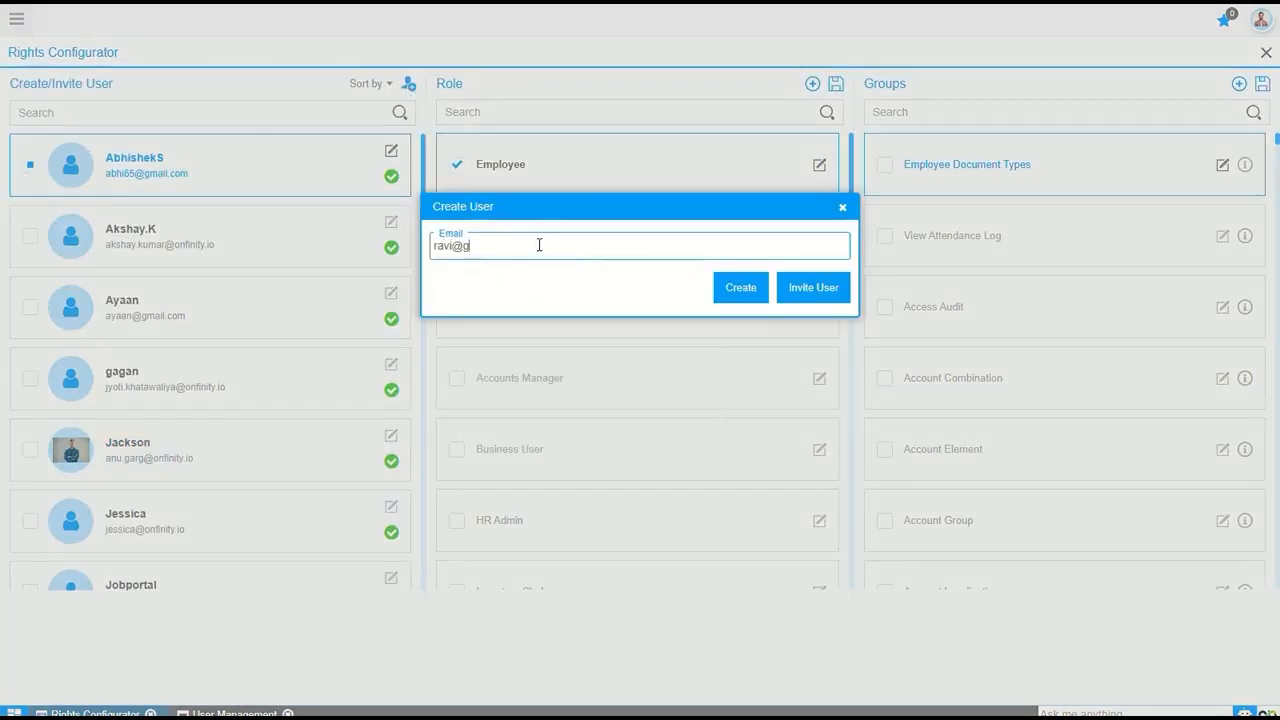
left_click(828, 295)
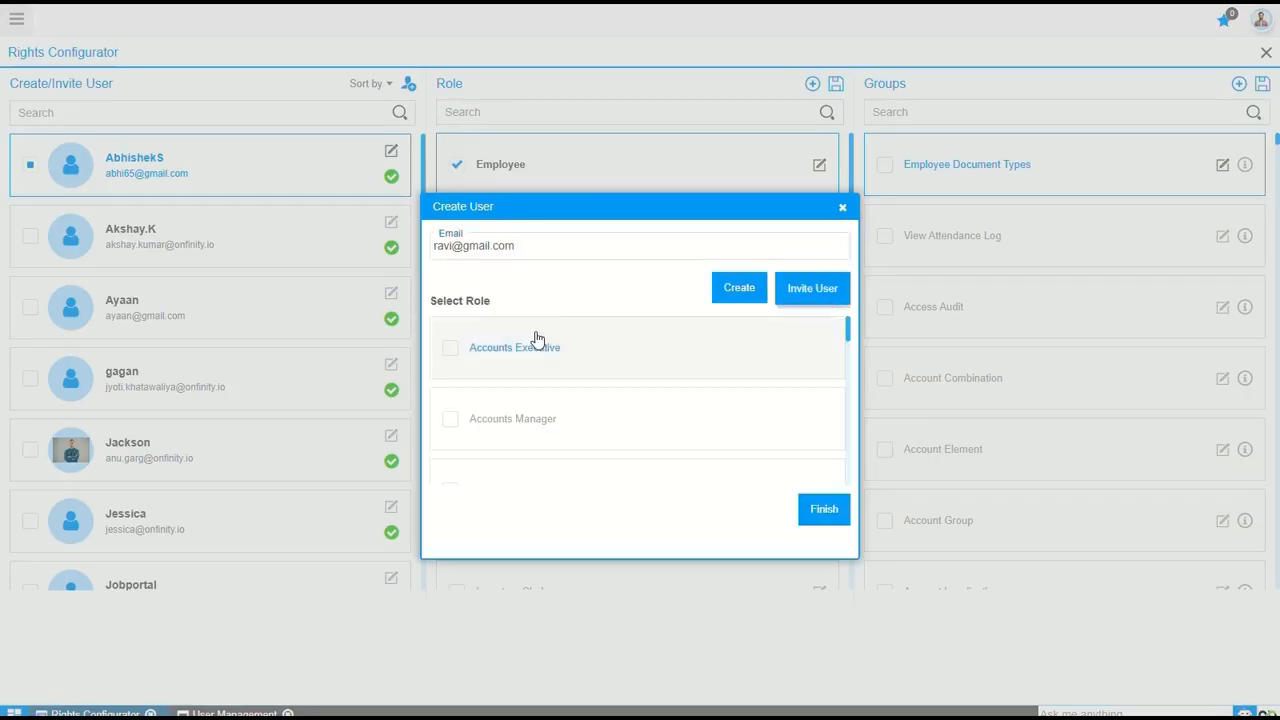
left_click(450, 347)
left_click(450, 420)
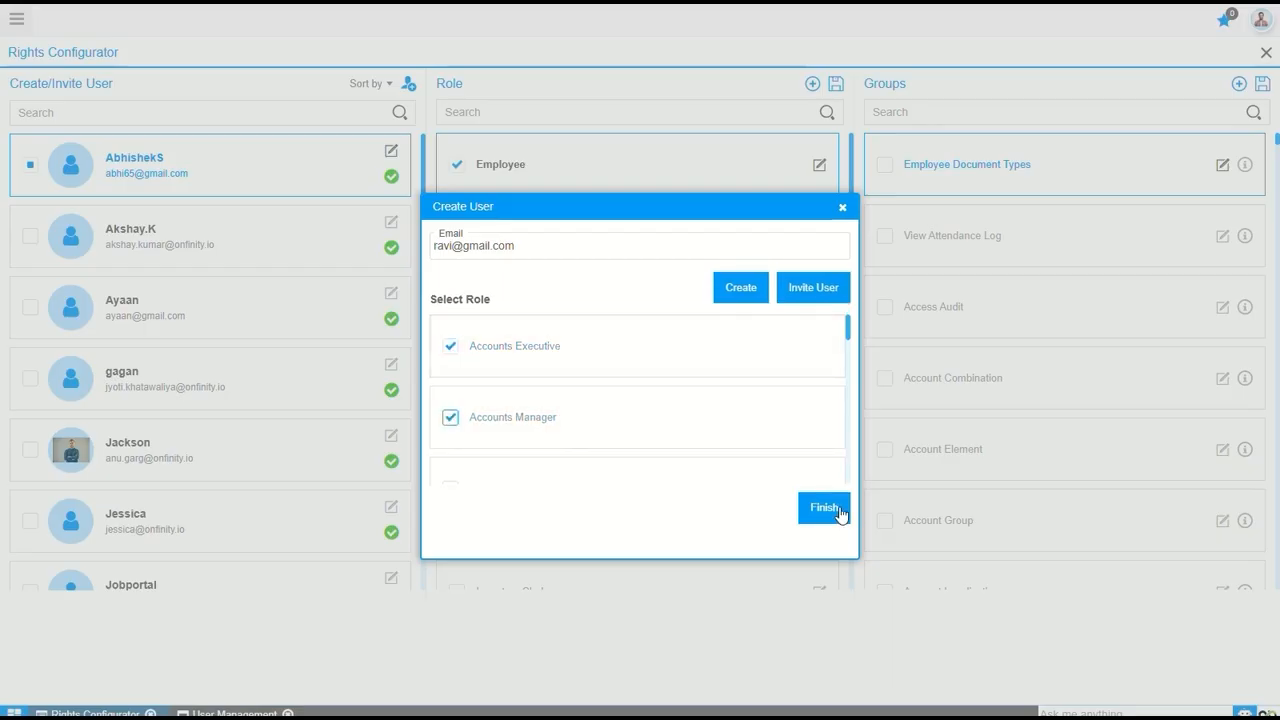
left_click(842, 207)
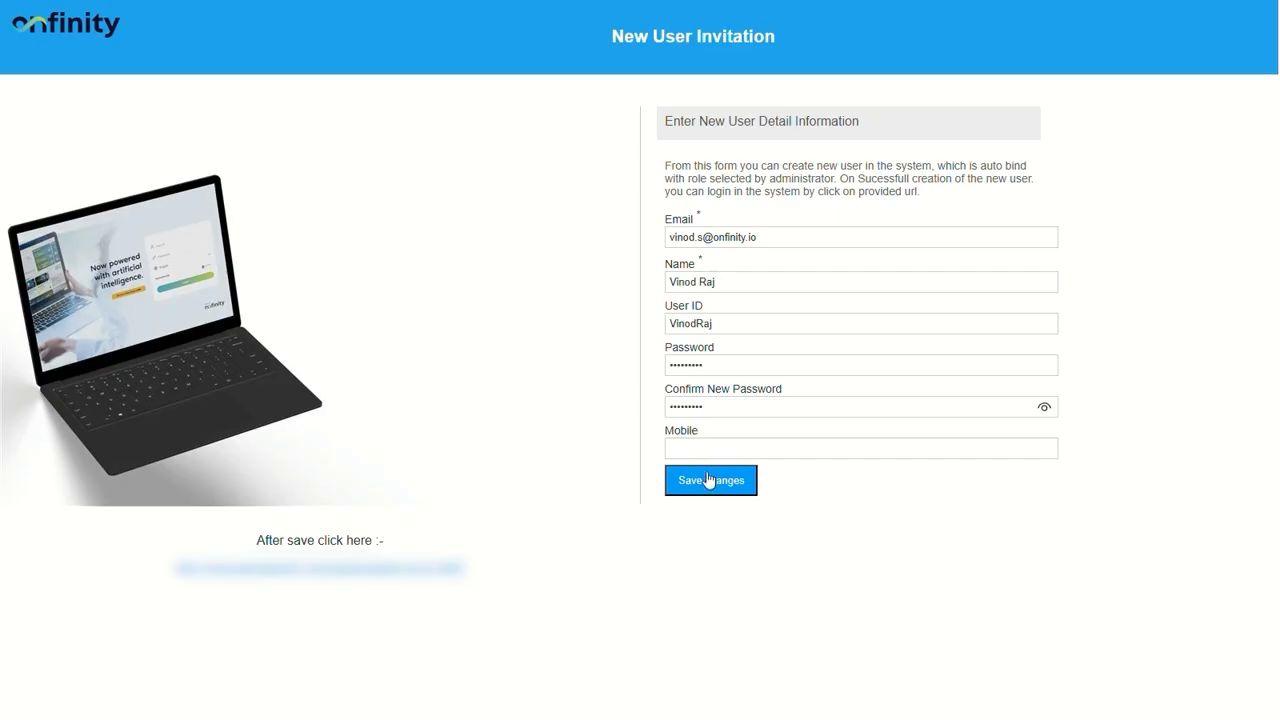
Save the New User Invitation form, follow its link to the login page, and dismiss the saved-password suggestions
left_click(702, 484)
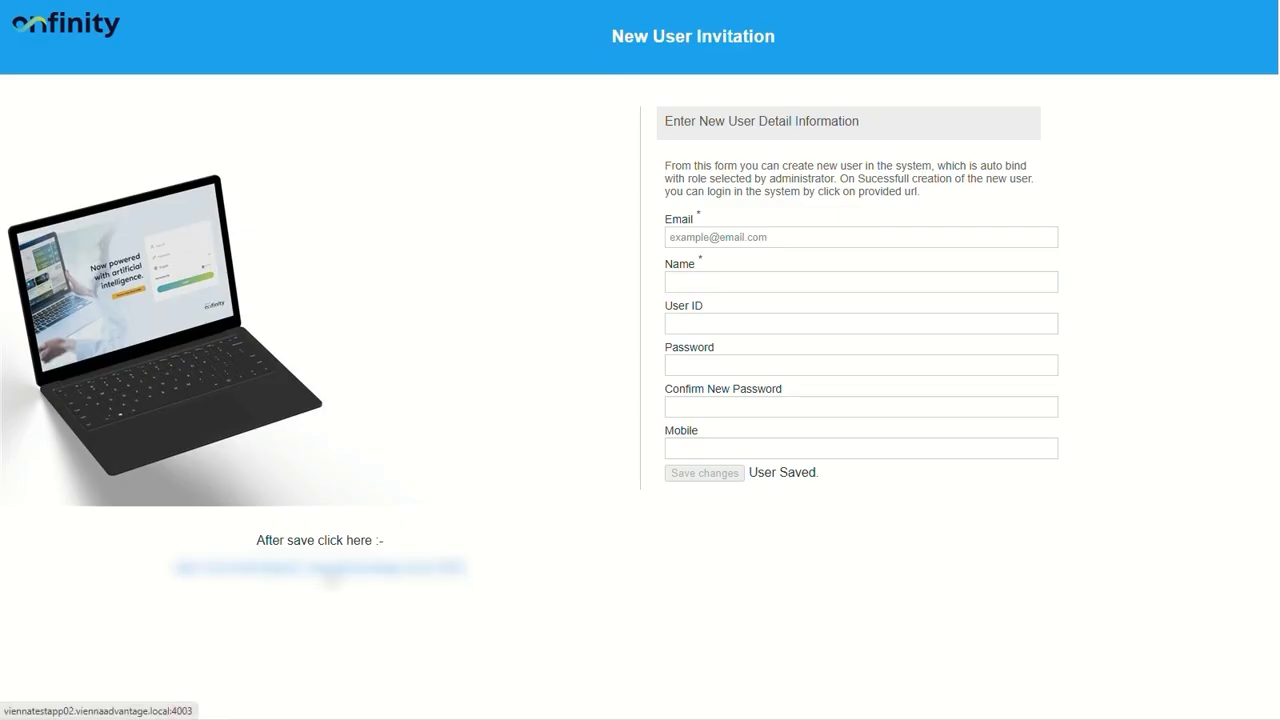
left_click(333, 577)
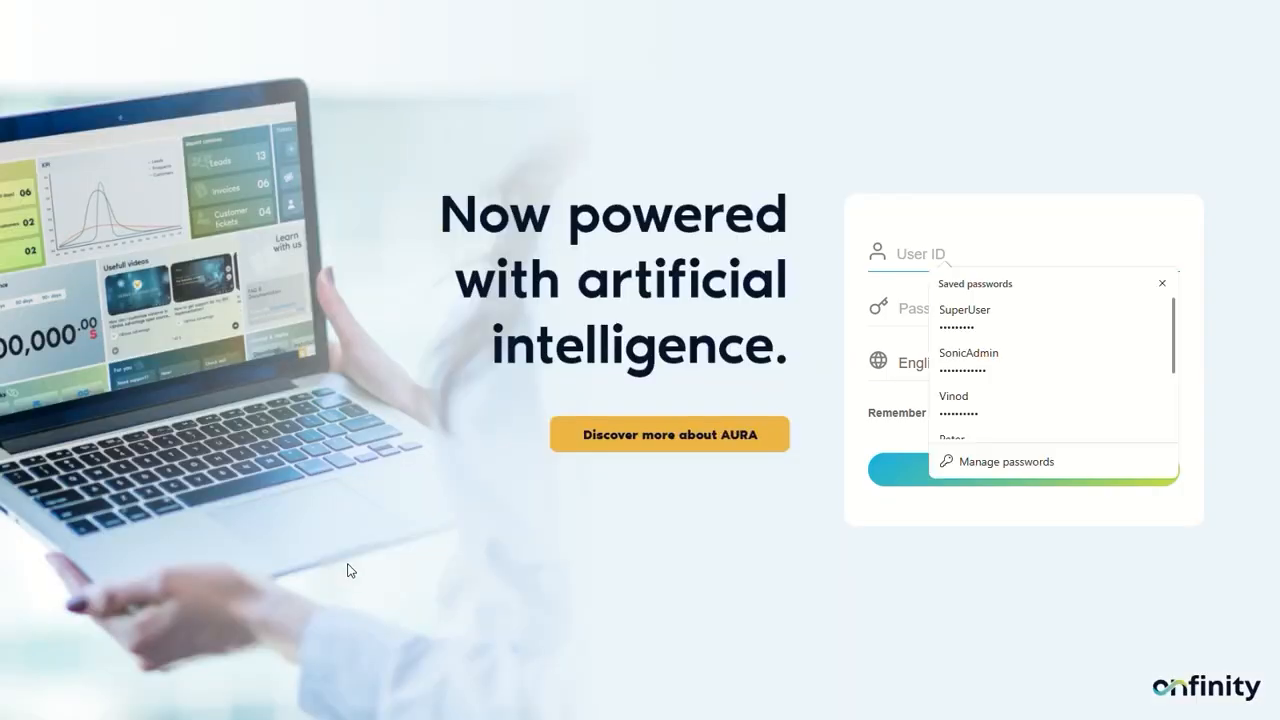
left_click(1162, 284)
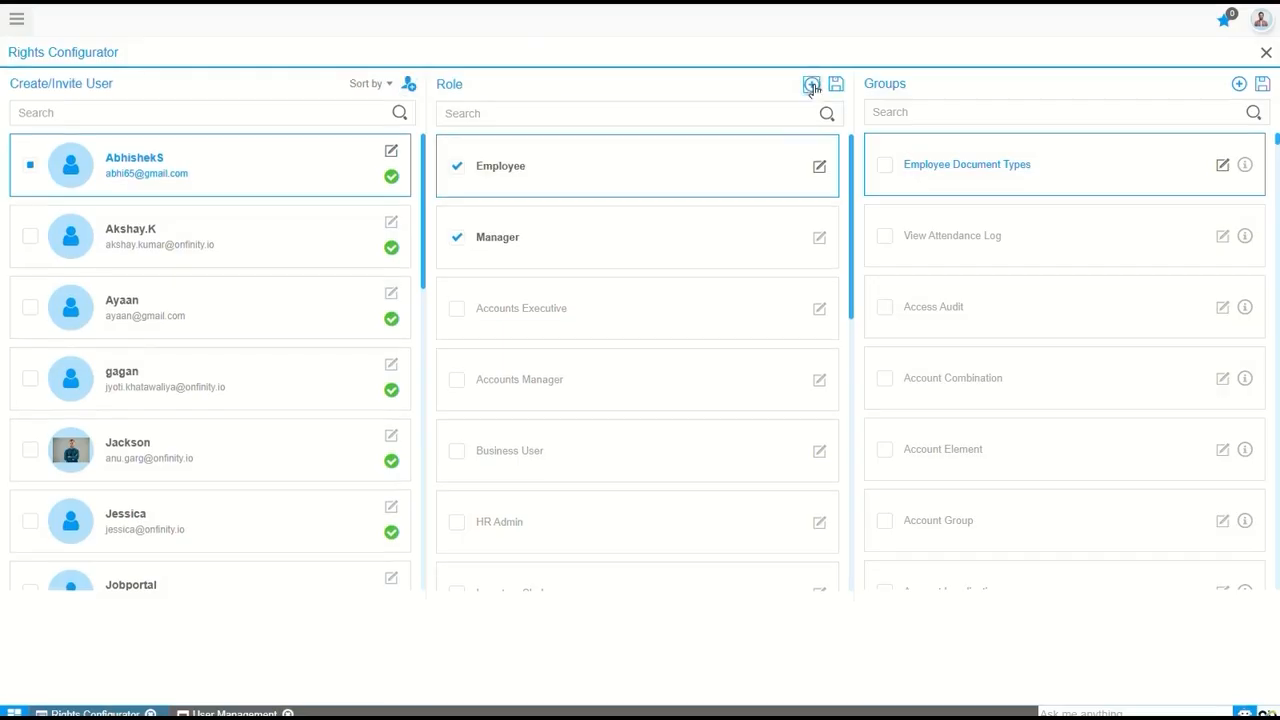
Start a new role named Finance Manager in the Rights Configurator with the Client+Organization user level
left_click(812, 84)
left_click(510, 312)
type("Finance Manager")
left_click(500, 354)
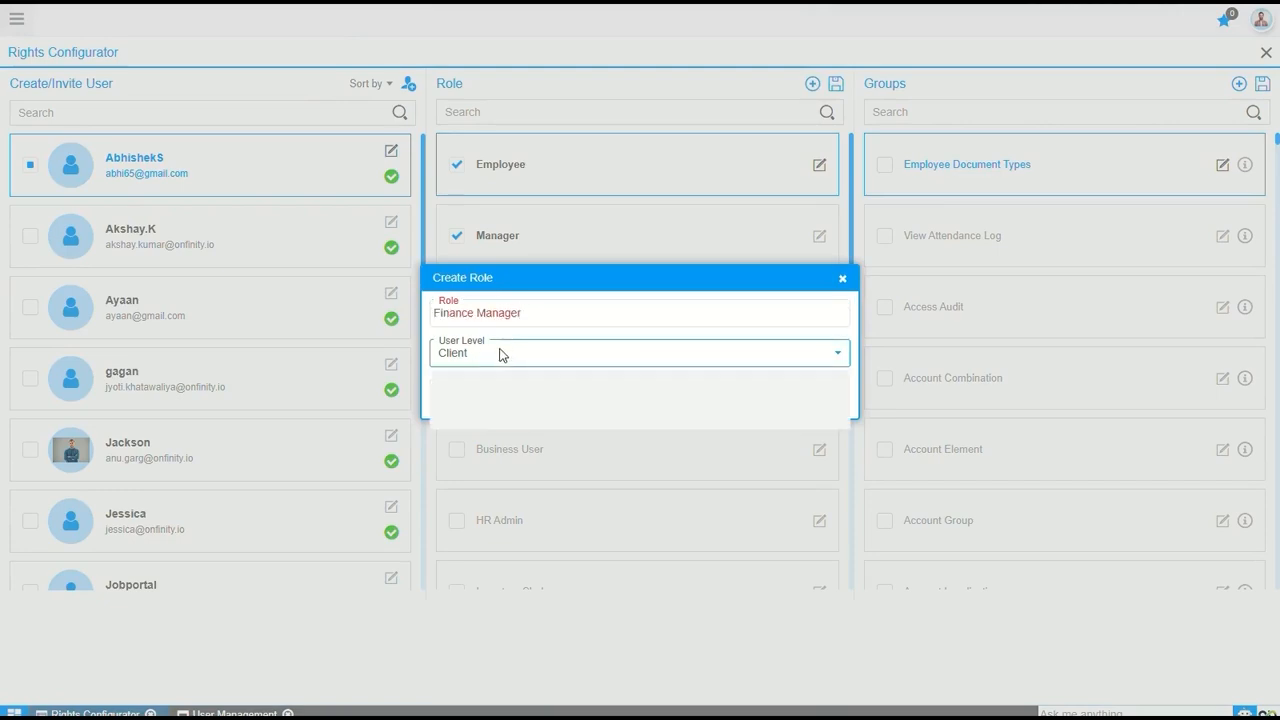
left_click(508, 419)
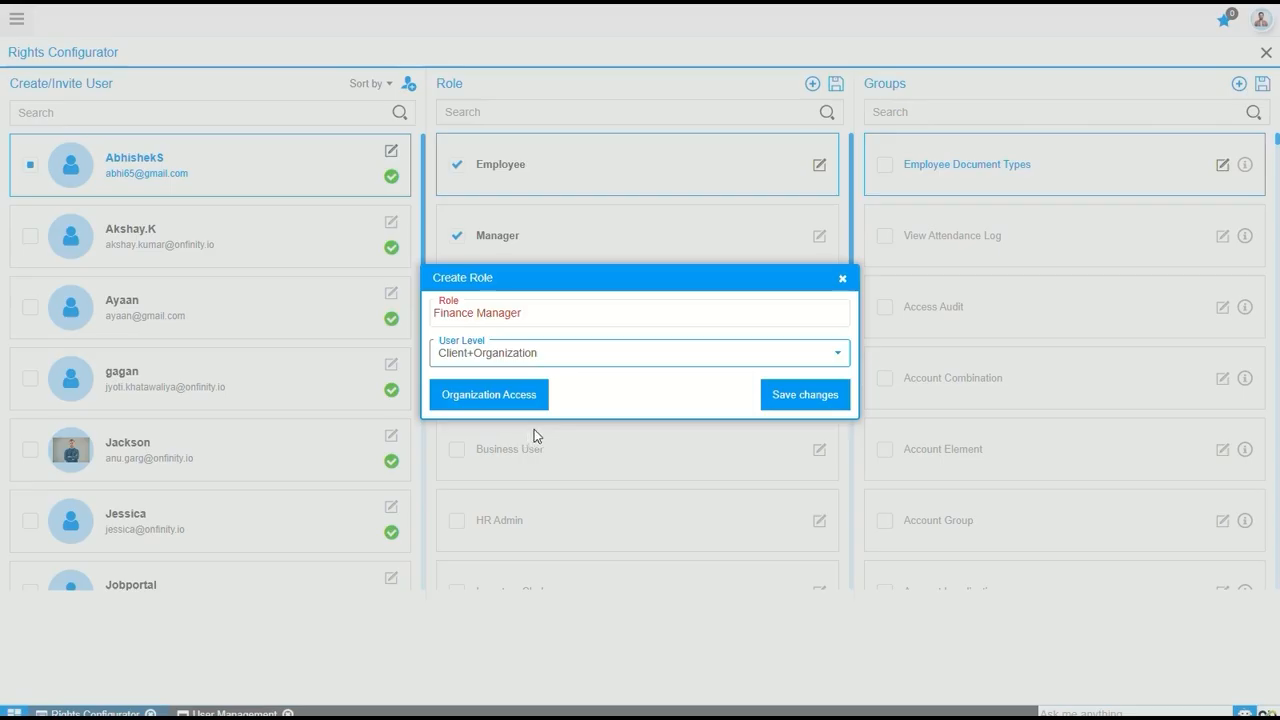
Give the Finance Manager role access to the SS Human Resource and SS Purchase organizations and save the role
left_click(492, 396)
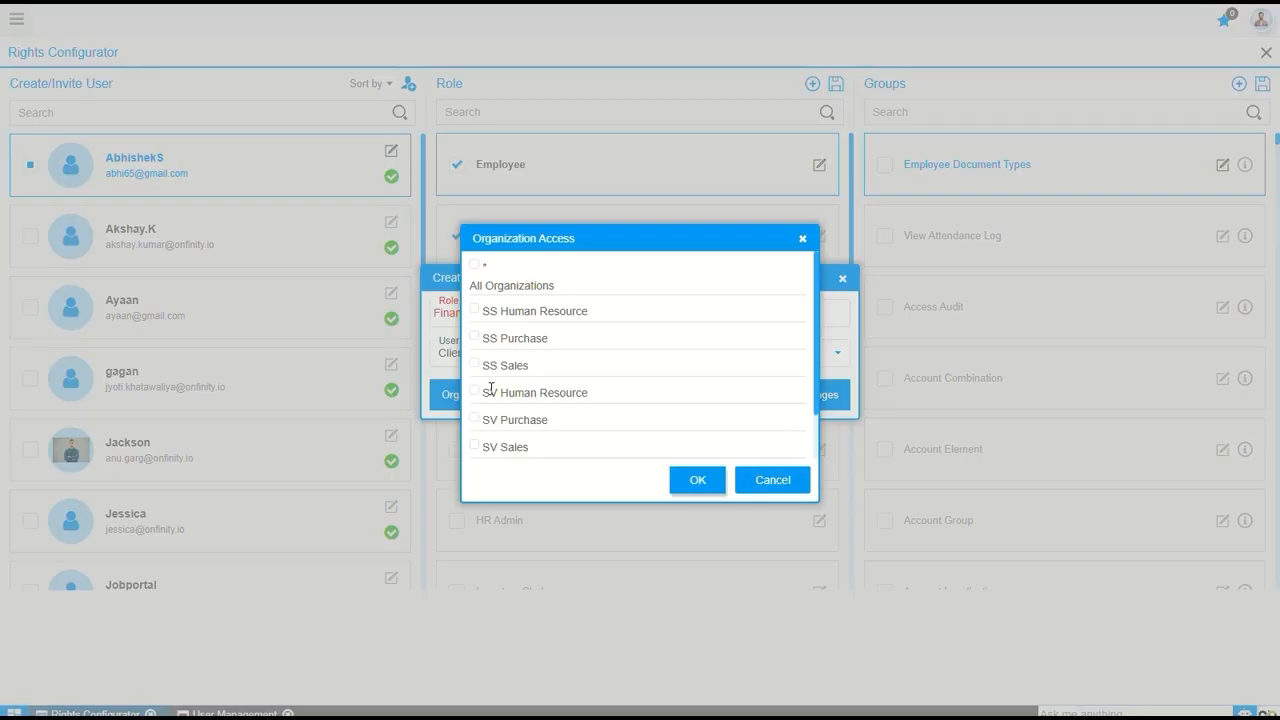
left_click(475, 312)
left_click(476, 338)
left_click(690, 482)
left_click(806, 398)
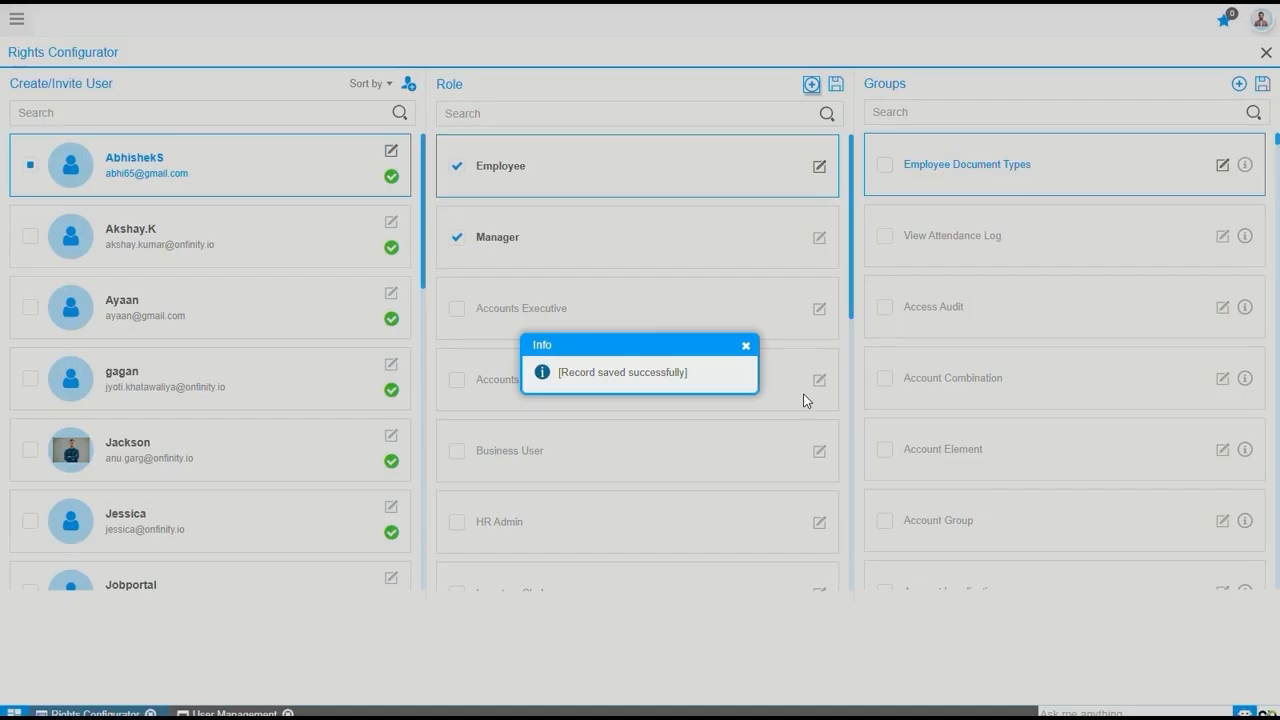
left_click(745, 345)
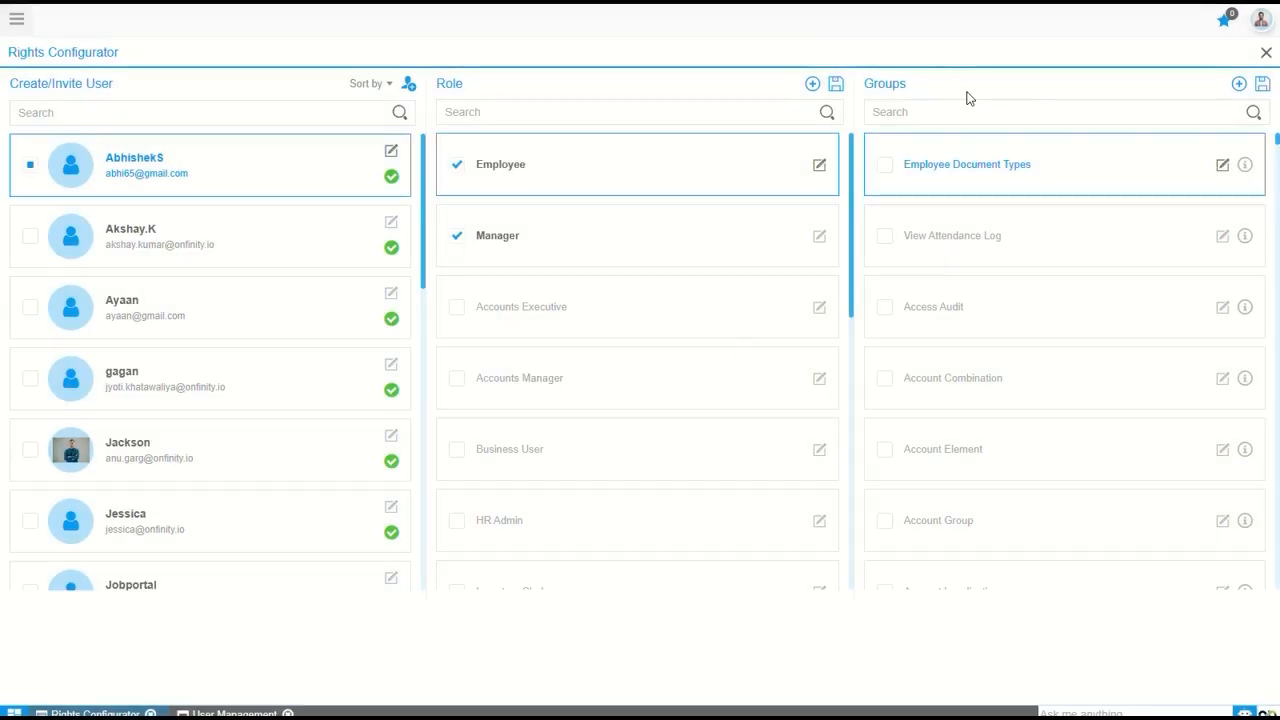
Open a blank Right Group record, return to the Rights Configurator, and view the Account Group's info
left_click(1238, 86)
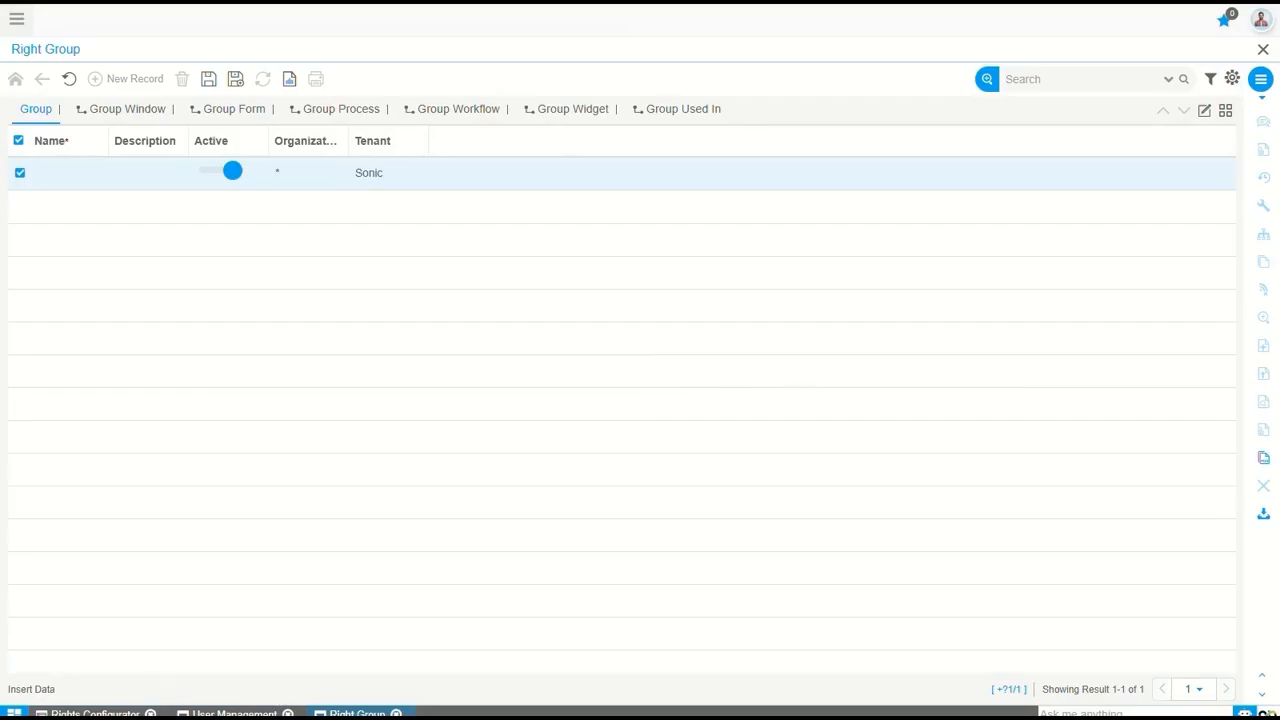
left_click(95, 713)
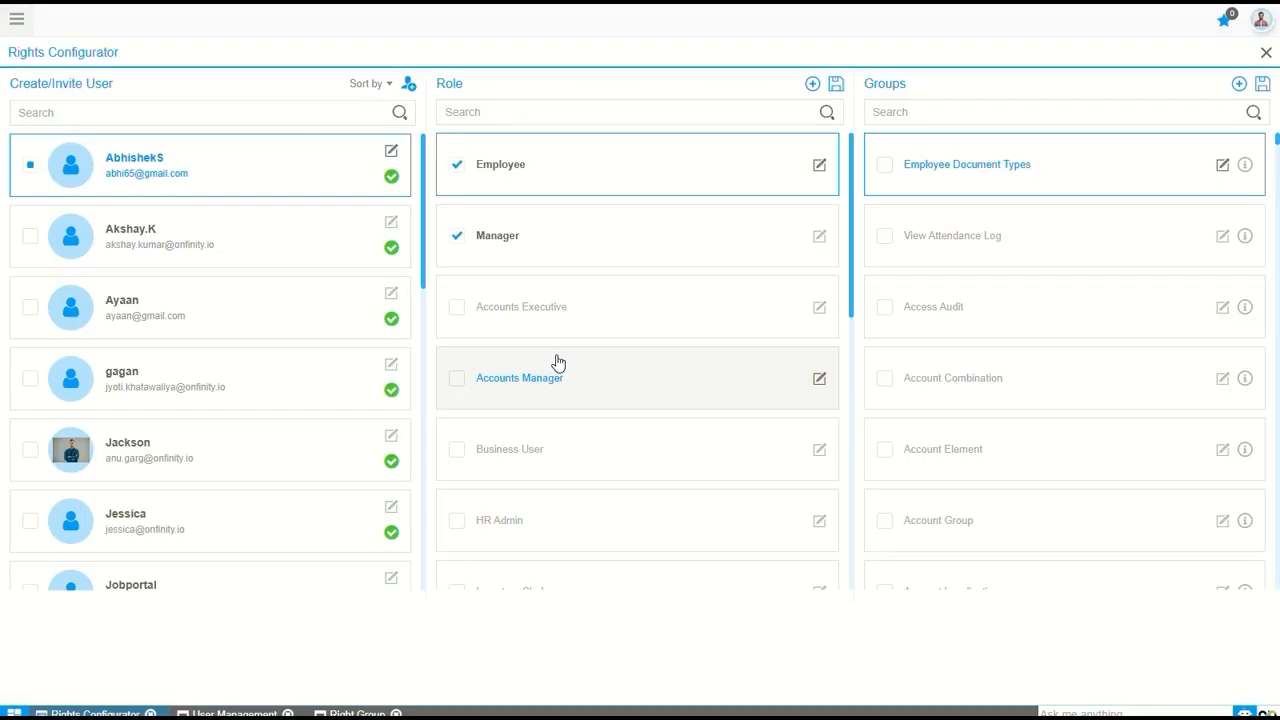
left_click(1245, 522)
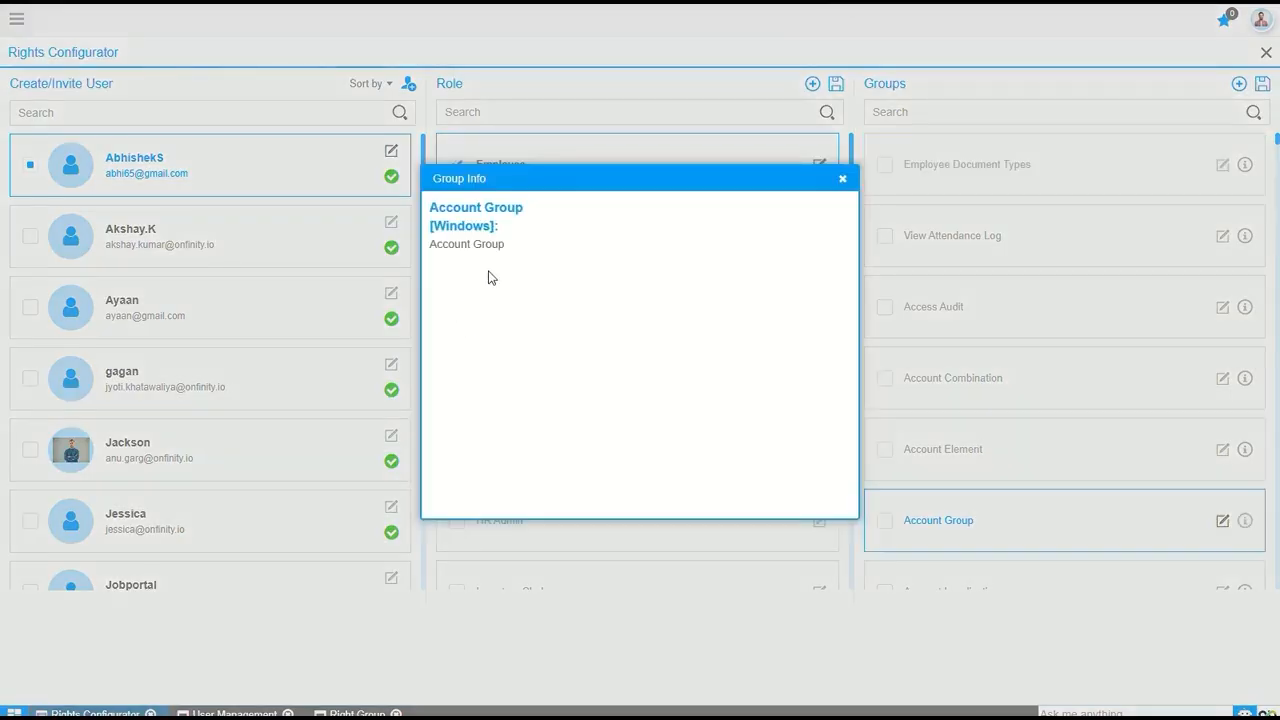
left_click(842, 180)
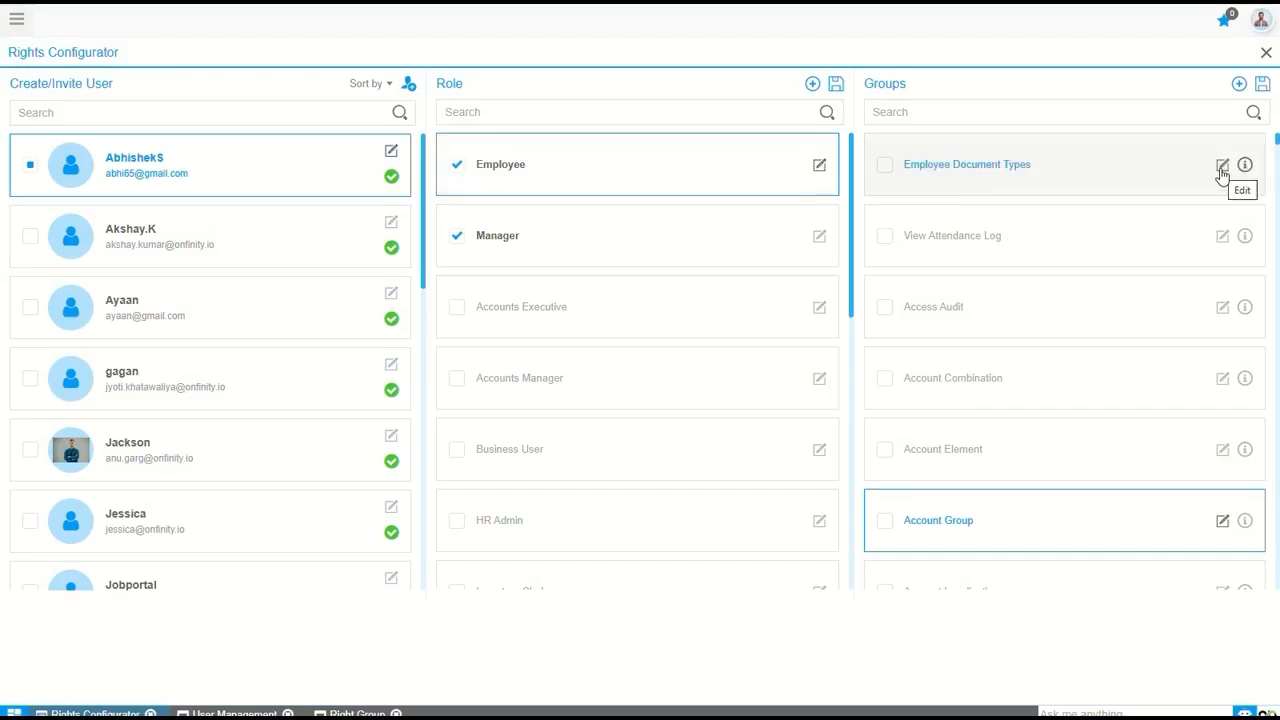
Open the first listed user's record for editing from the Rights Configurator
left_click(391, 153)
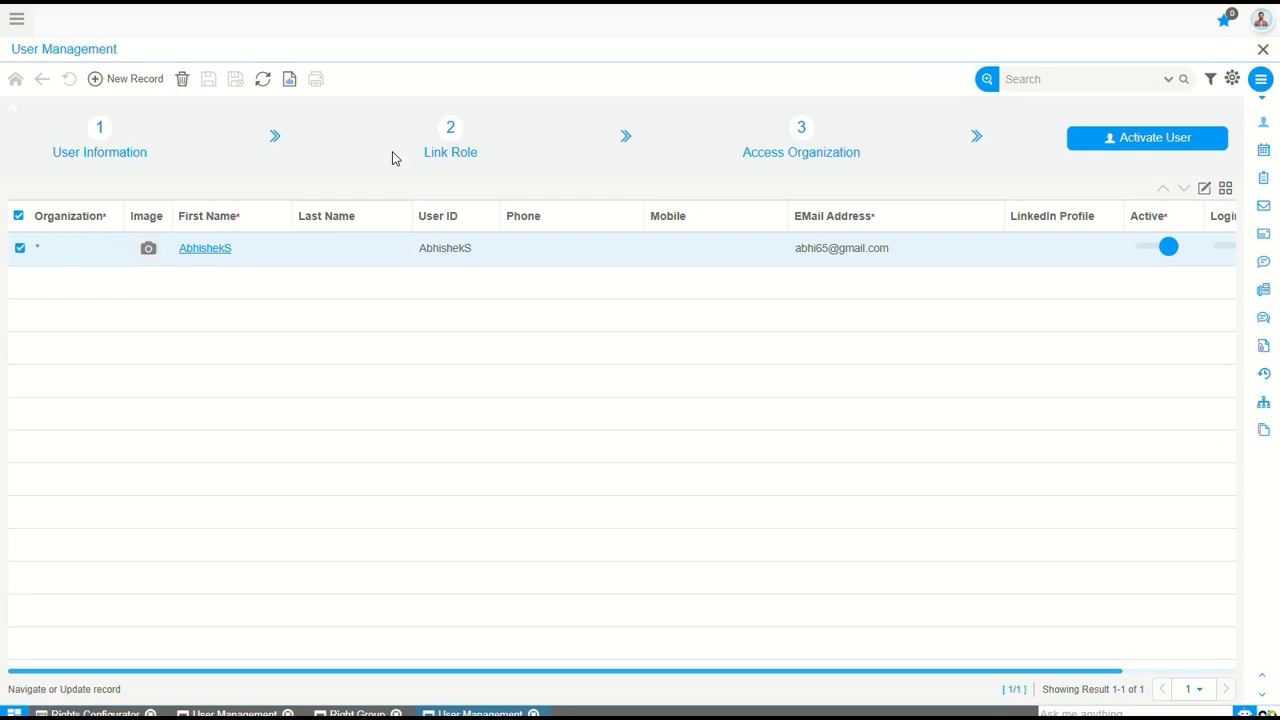